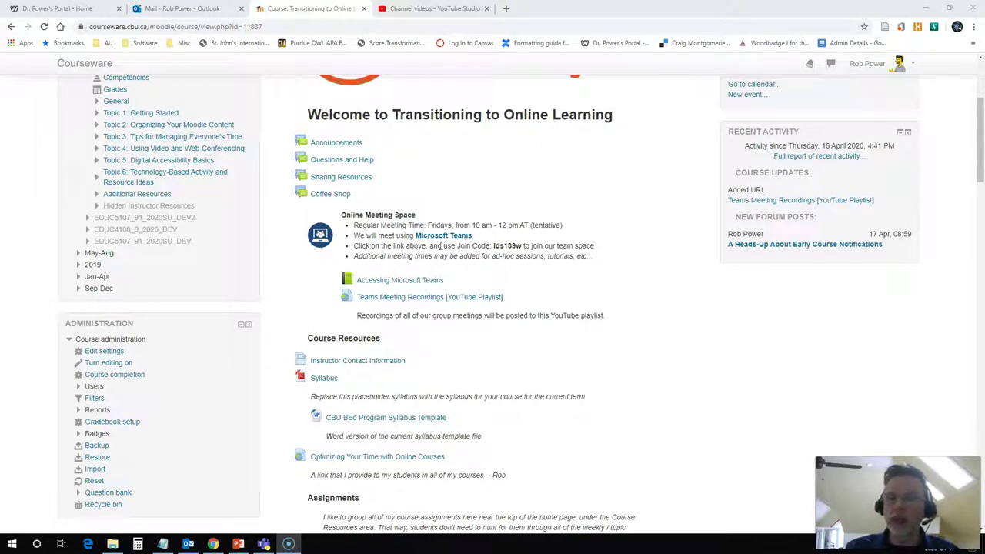
Select the team join code listed in the course's Online Meeting Space section in Moodle
{"action": "left_click", "coordinate": [438, 235]}
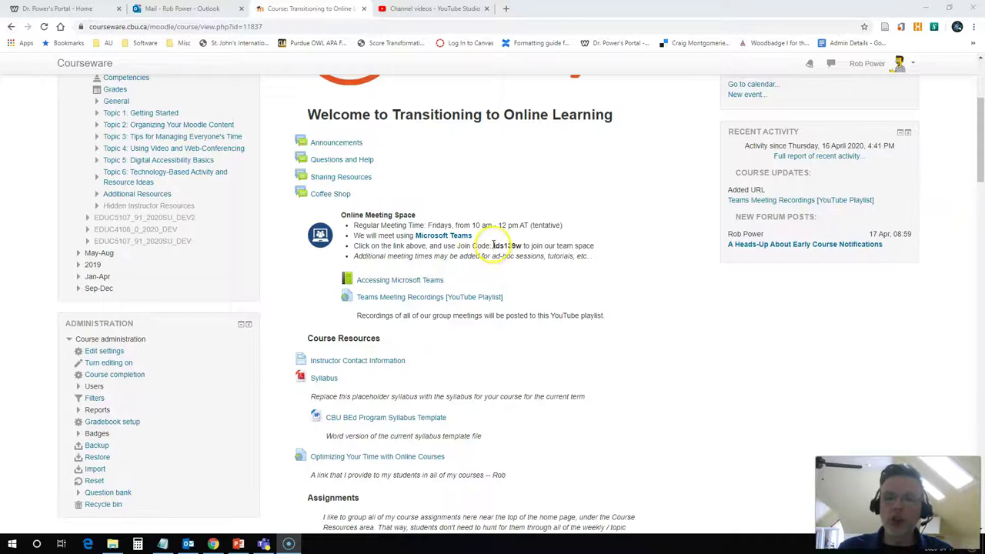
{"action": "double_click", "coordinate": [511, 245]}
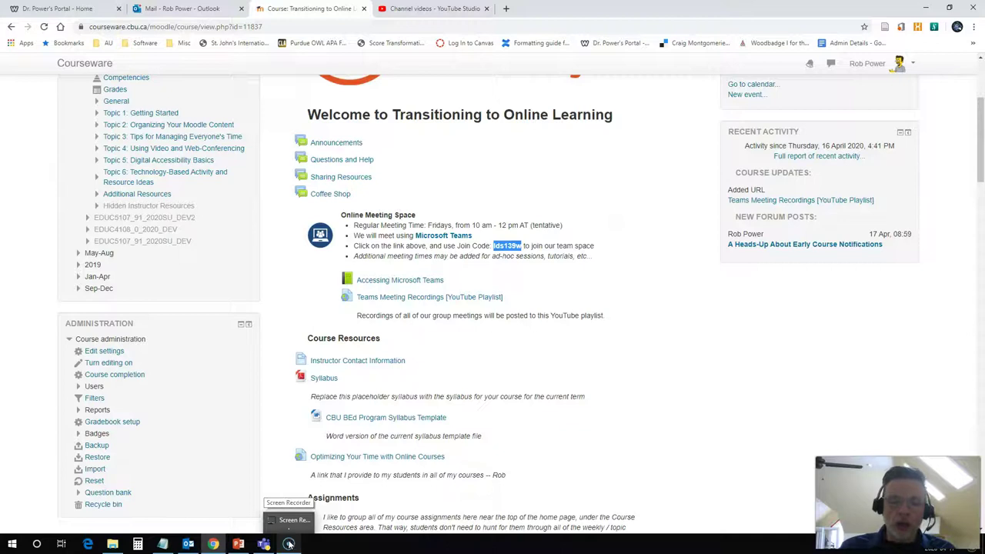
Show the Transitioning to Online Learning team's member list in Teams, with 2 owners and 8 members
{"action": "left_click", "coordinate": [263, 543]}
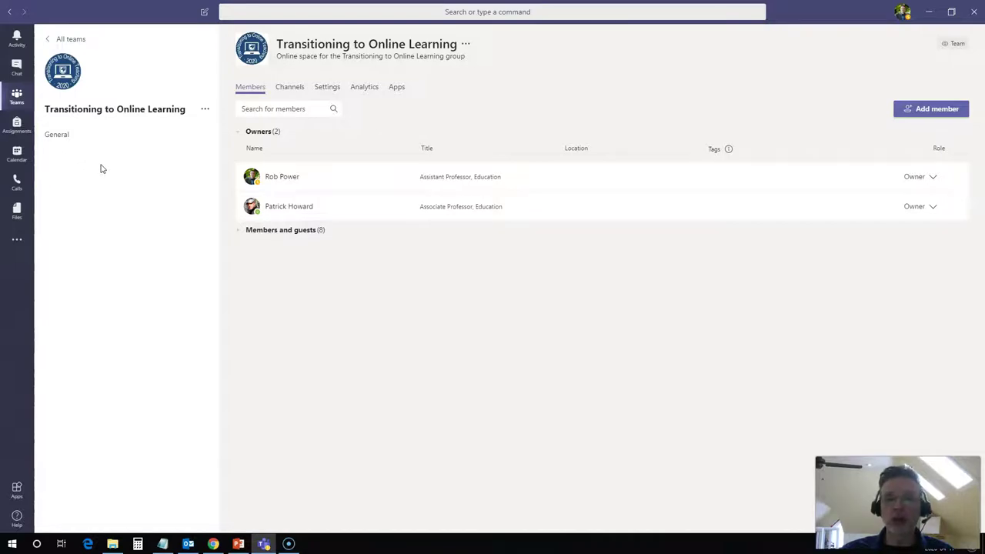
{"action": "left_click", "coordinate": [105, 174]}
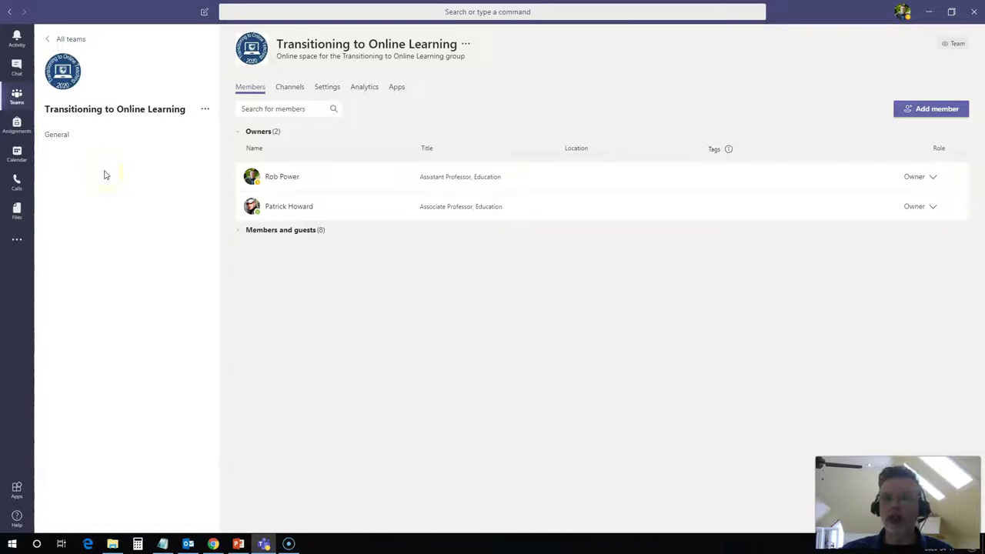
{"action": "mouse_move", "coordinate": [104, 175]}
{"action": "left_mouse_down"}
{"action": "mouse_move", "coordinate": [98, 166]}
{"action": "mouse_move", "coordinate": [127, 167]}
{"action": "mouse_move", "coordinate": [93, 142]}
{"action": "left_mouse_up"}
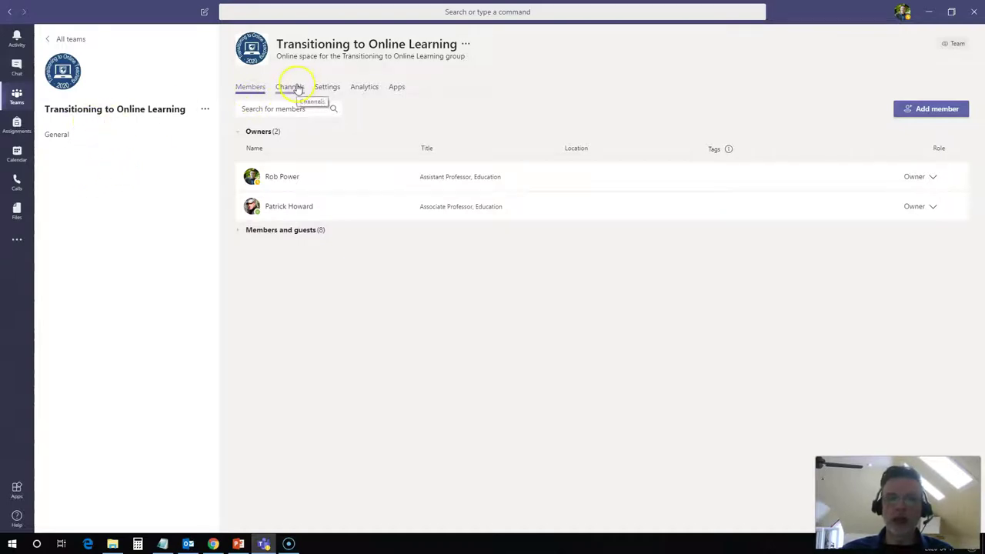
Create a Standard-privacy channel 'Breakout Group A' that shows automatically in everyone's channel list
{"action": "left_click", "coordinate": [206, 110]}
{"action": "left_click_drag", "start_coordinate": [217, 126], "coordinate": [225, 152]}
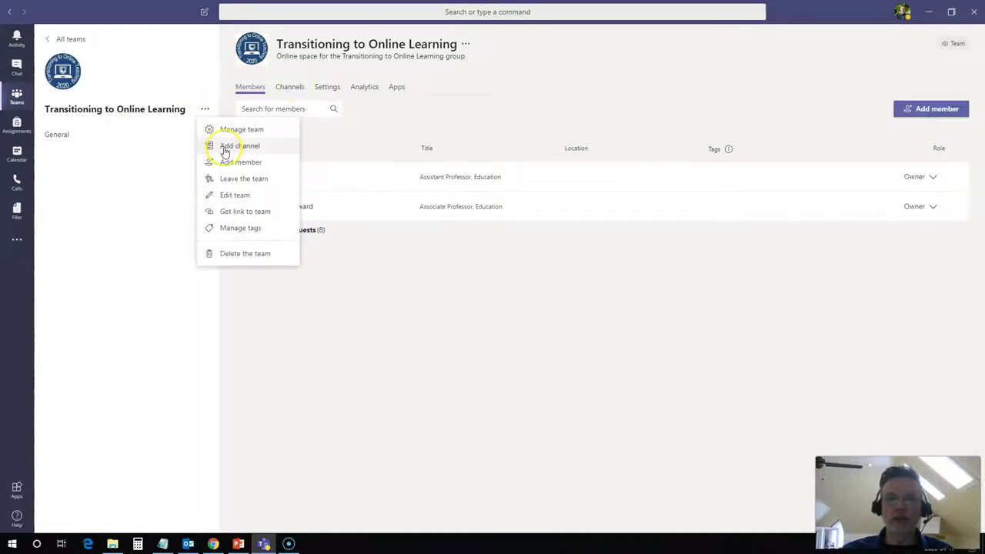
{"action": "left_click", "coordinate": [225, 151]}
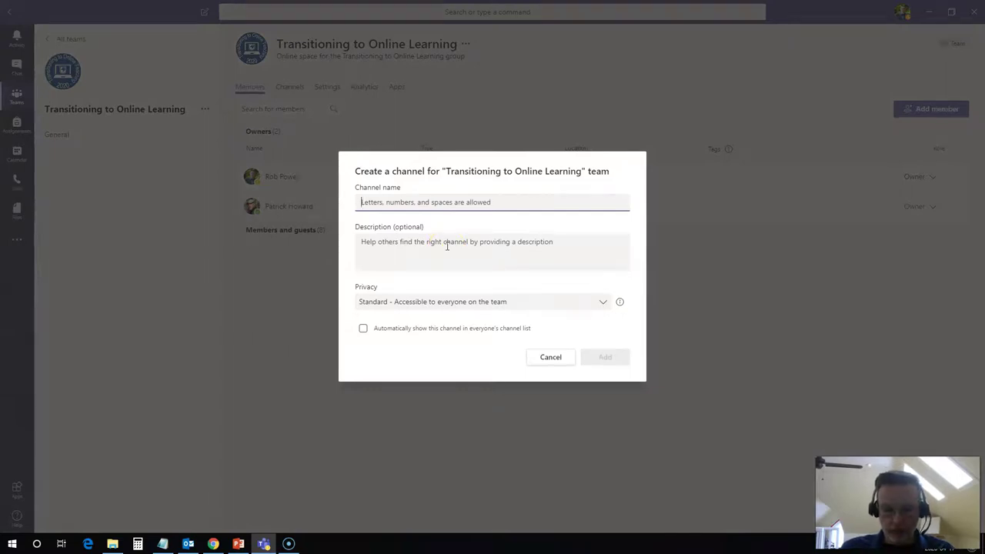
{"action": "type", "text": "Breakout G"}
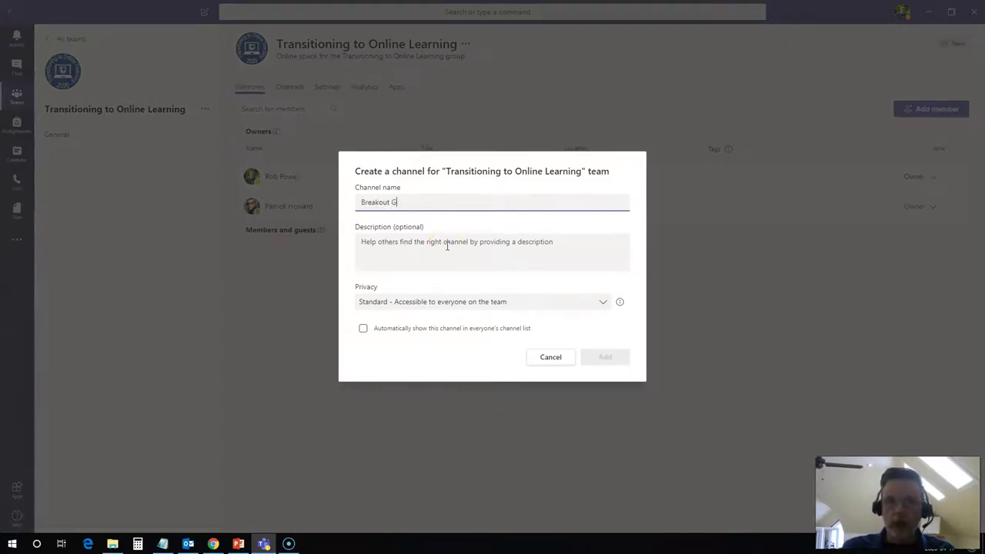
{"action": "type", "text": "roup A"}
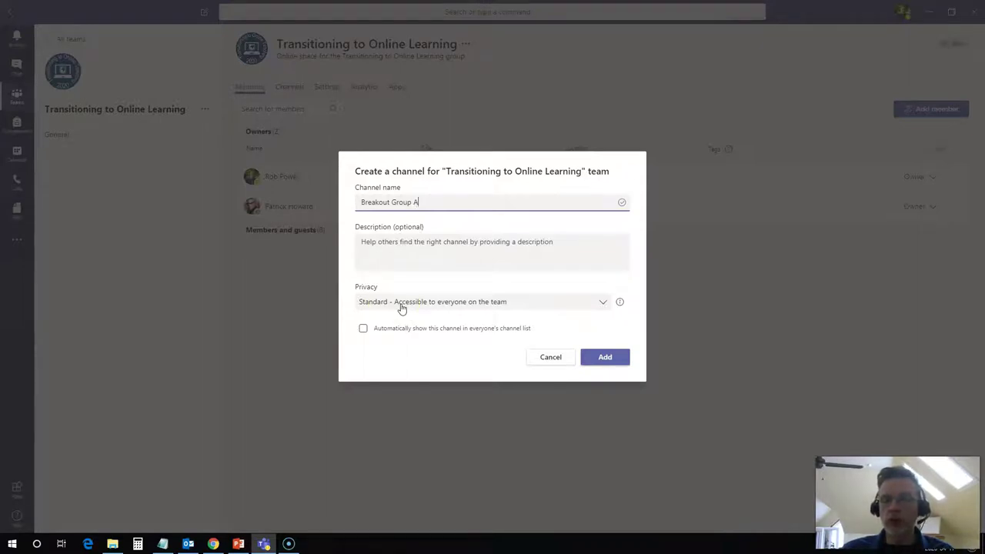
{"action": "left_click", "coordinate": [603, 303]}
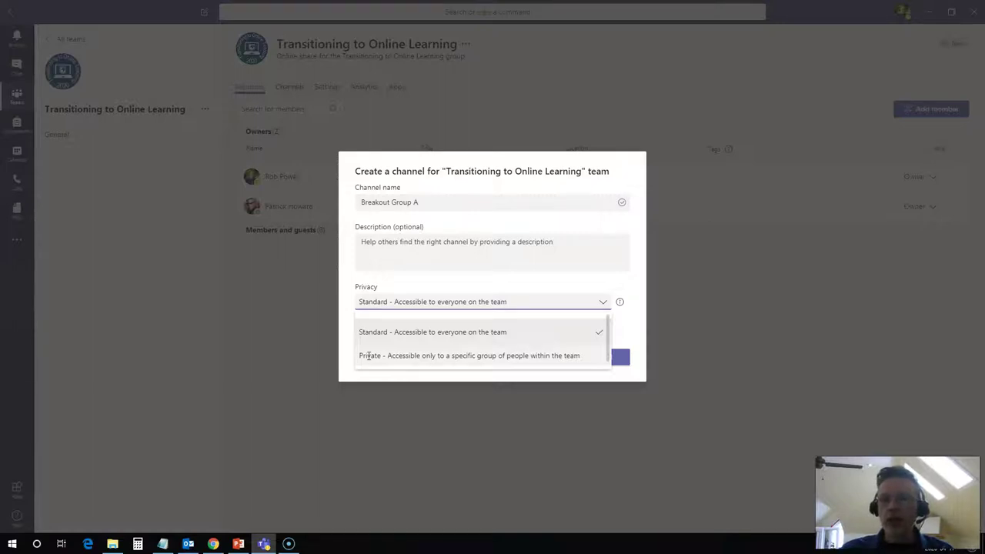
{"action": "left_click", "coordinate": [355, 353]}
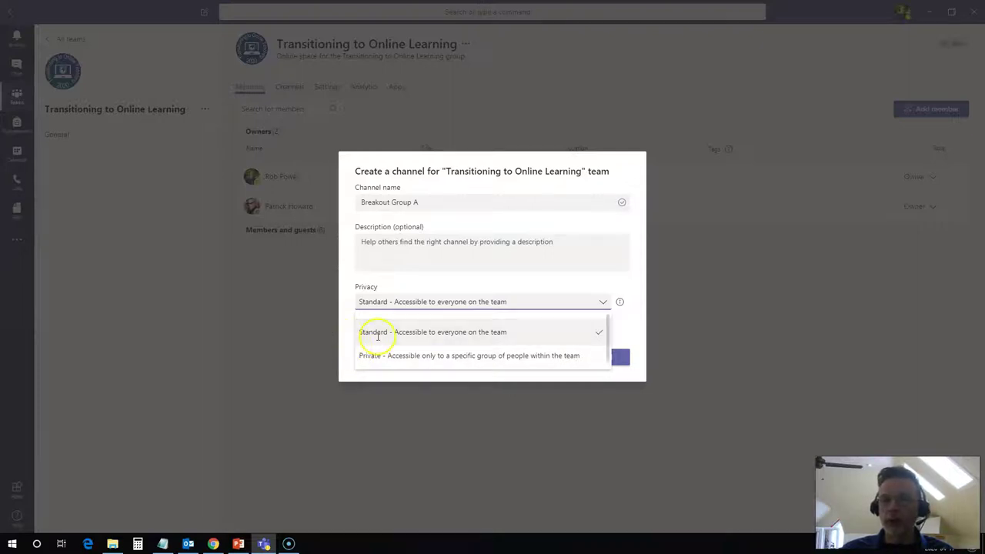
{"action": "left_click", "coordinate": [373, 333]}
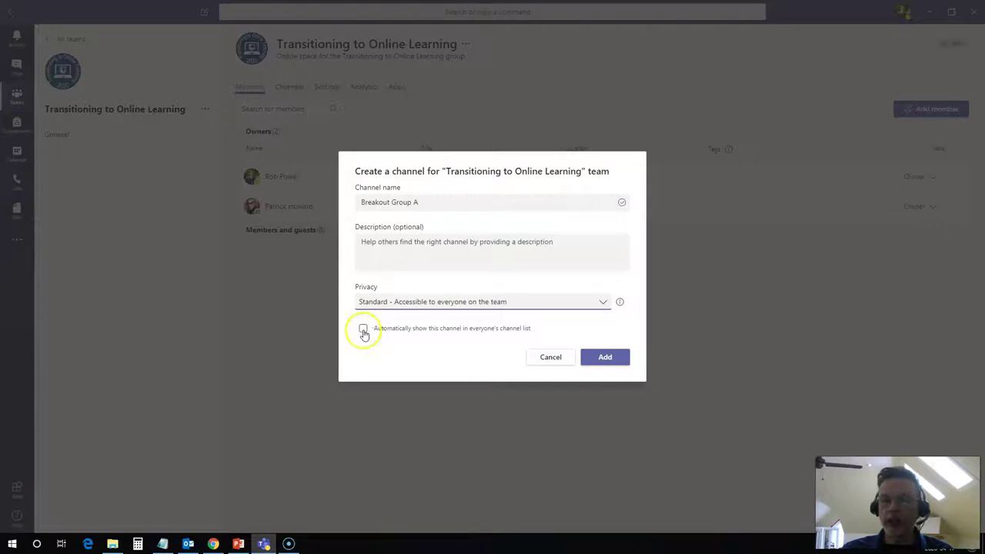
{"action": "left_click", "coordinate": [362, 329]}
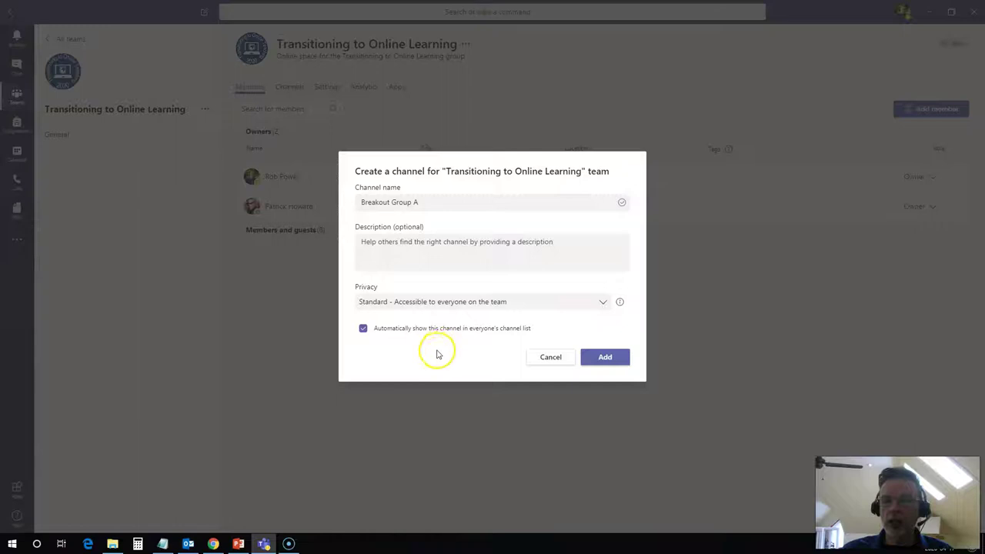
{"action": "left_click", "coordinate": [603, 358]}
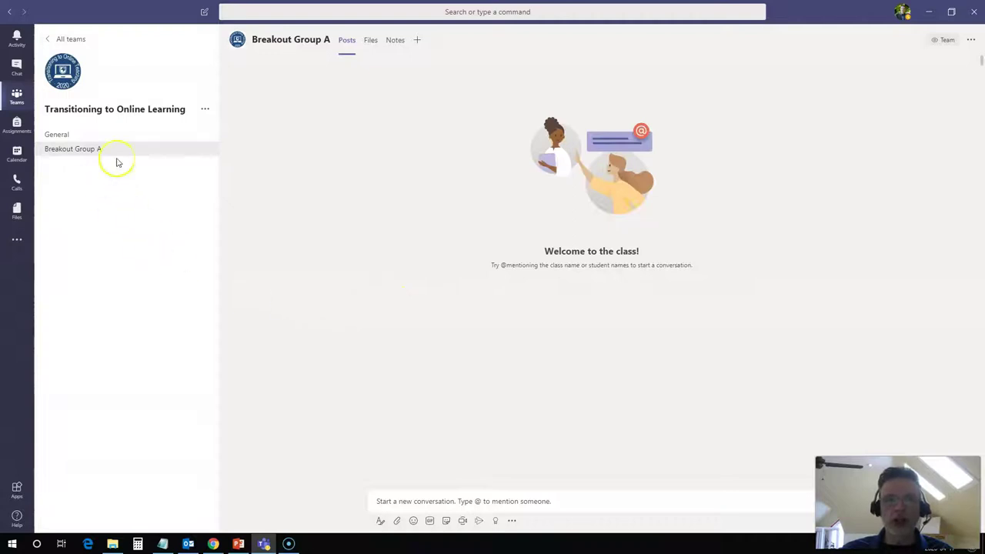
Create the channel 'Breakout Group B' with Automatically show this channel ticked
{"action": "left_click", "coordinate": [206, 110]}
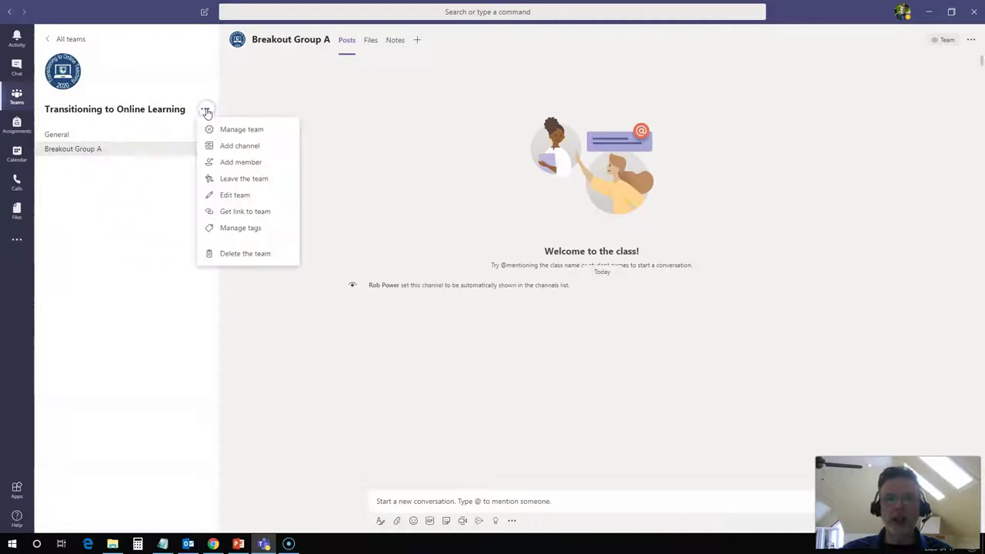
{"action": "left_click", "coordinate": [226, 146]}
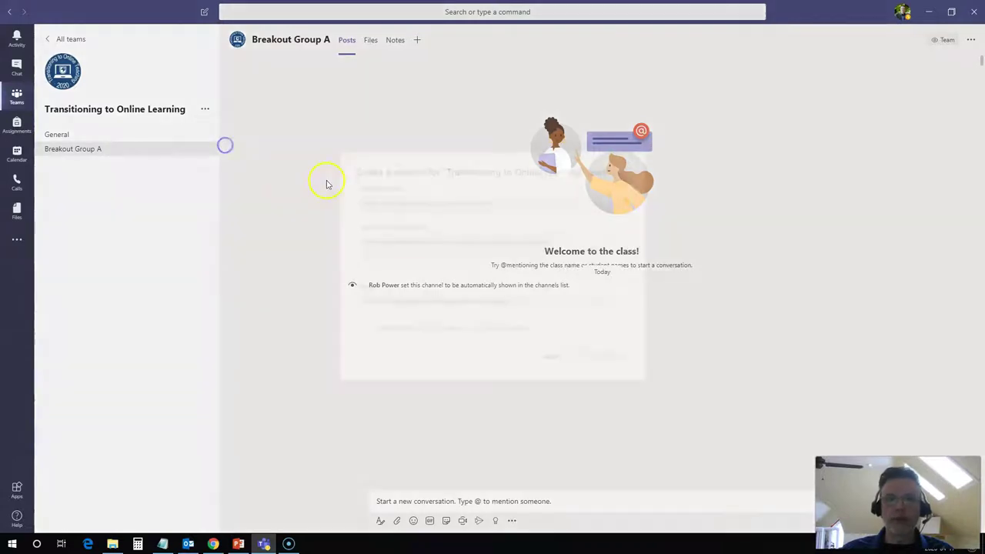
{"action": "type", "text": "Bre"}
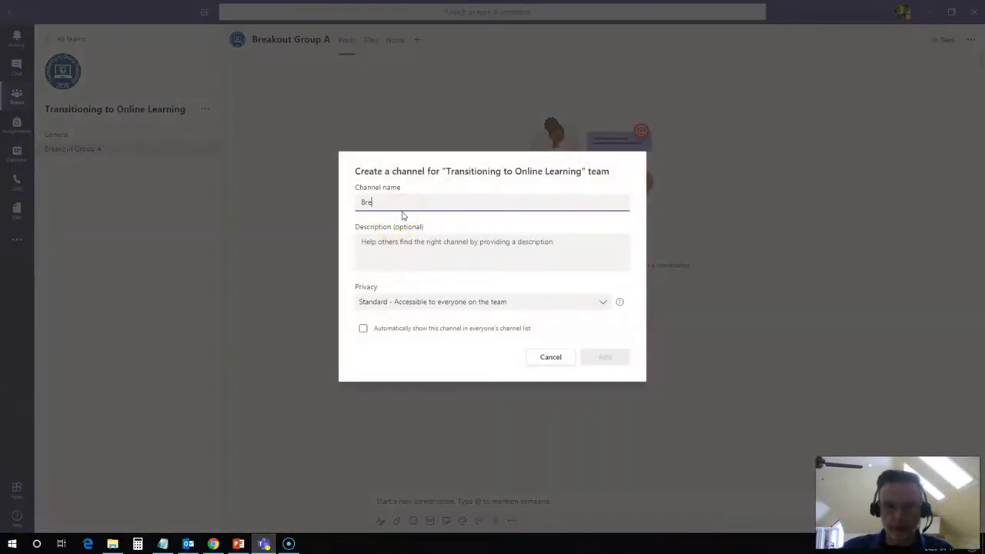
{"action": "type", "text": "akout Group B"}
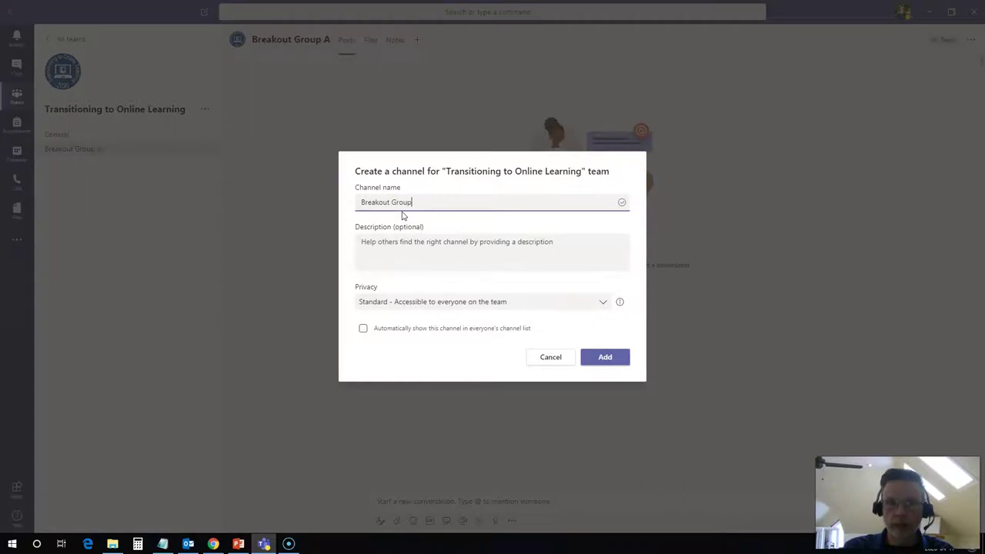
{"action": "left_click", "coordinate": [364, 328]}
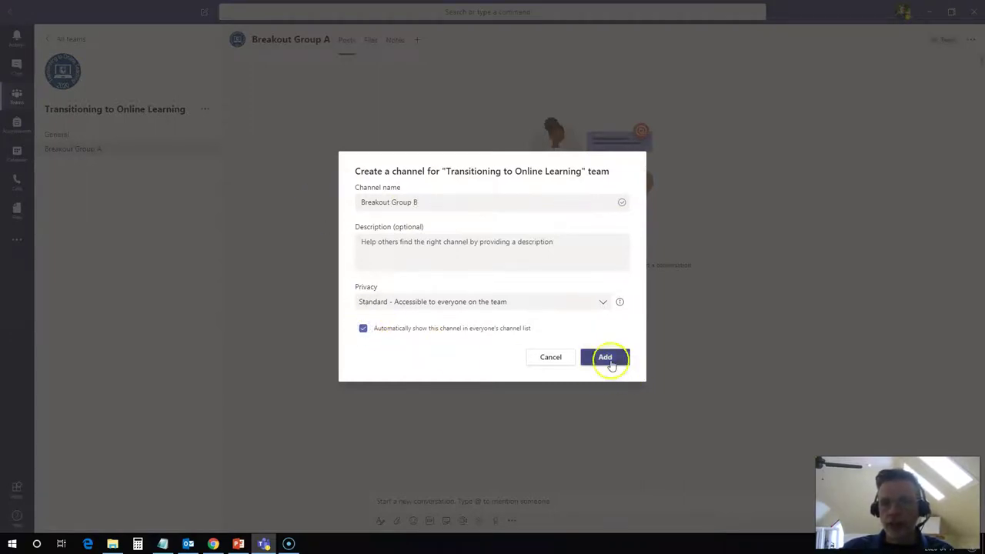
{"action": "left_click", "coordinate": [607, 357]}
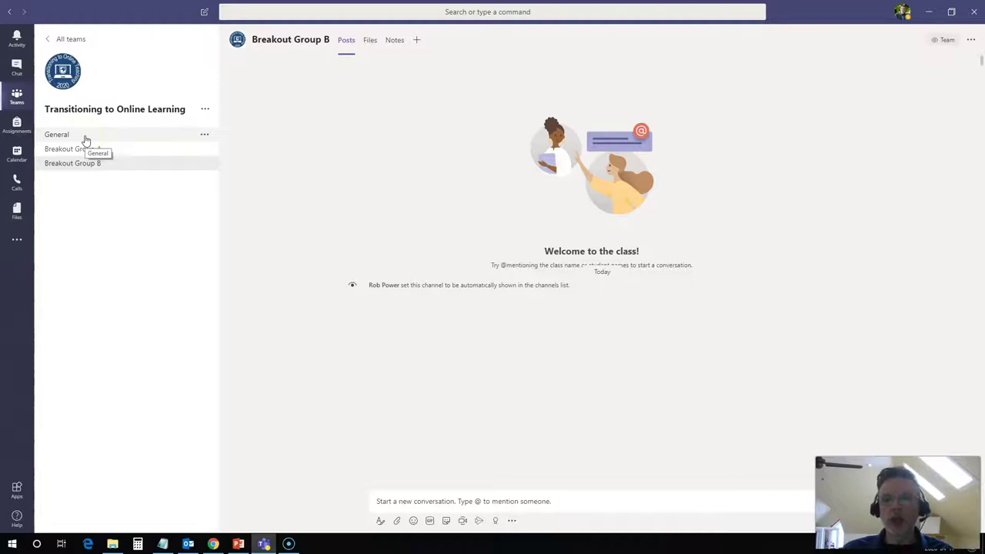
Open the General channel, check the Calendar, then return to General's posts
{"action": "left_click", "coordinate": [103, 139]}
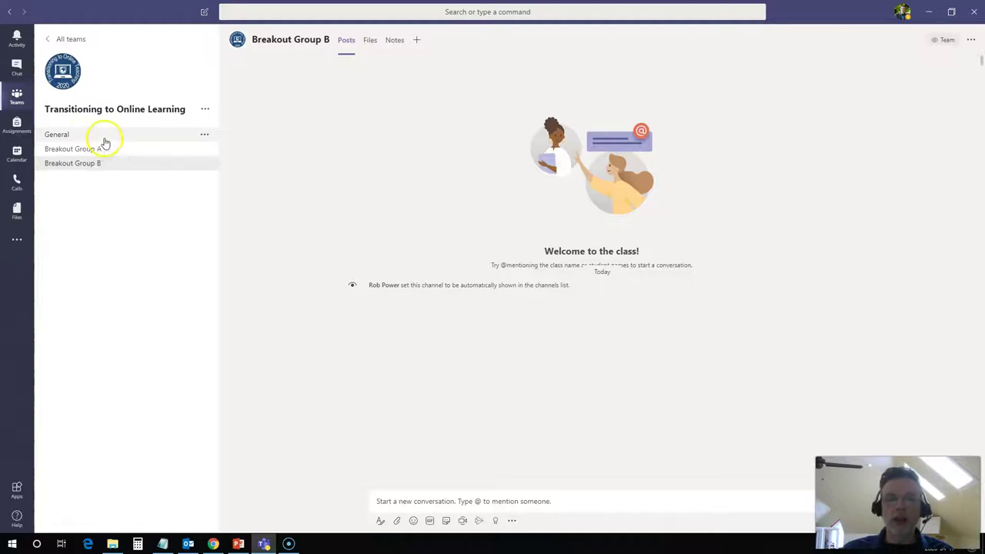
{"action": "left_click", "coordinate": [103, 137]}
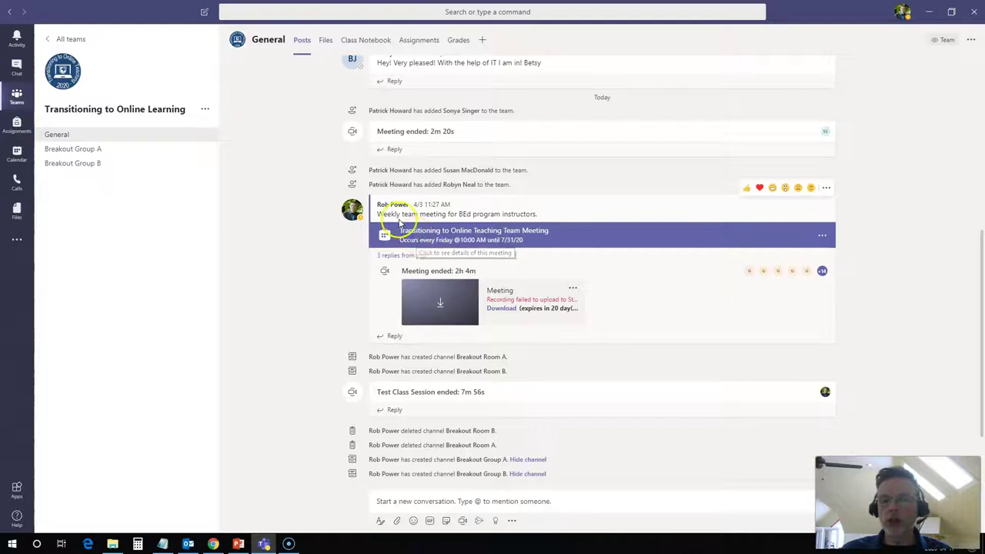
{"action": "left_click", "coordinate": [17, 153]}
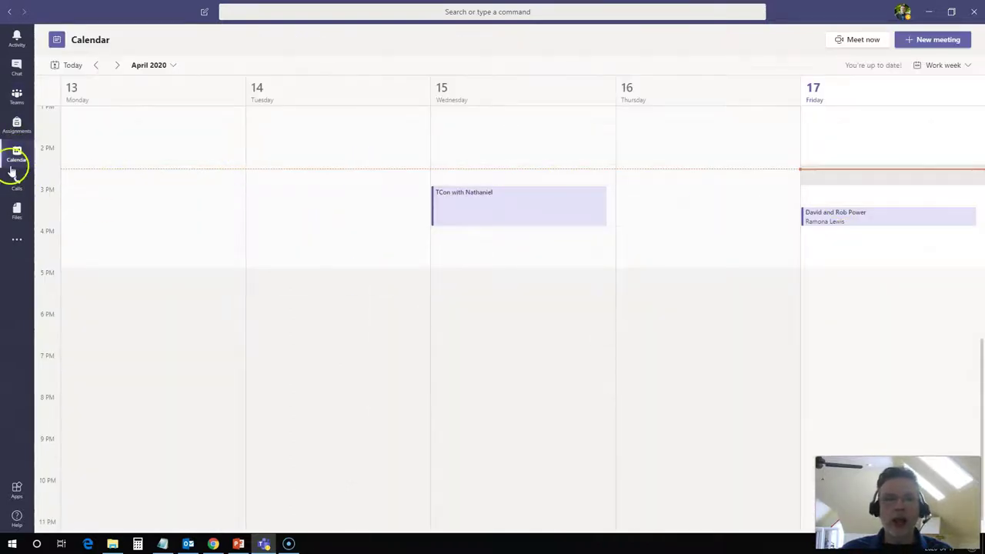
{"action": "left_click", "coordinate": [17, 93]}
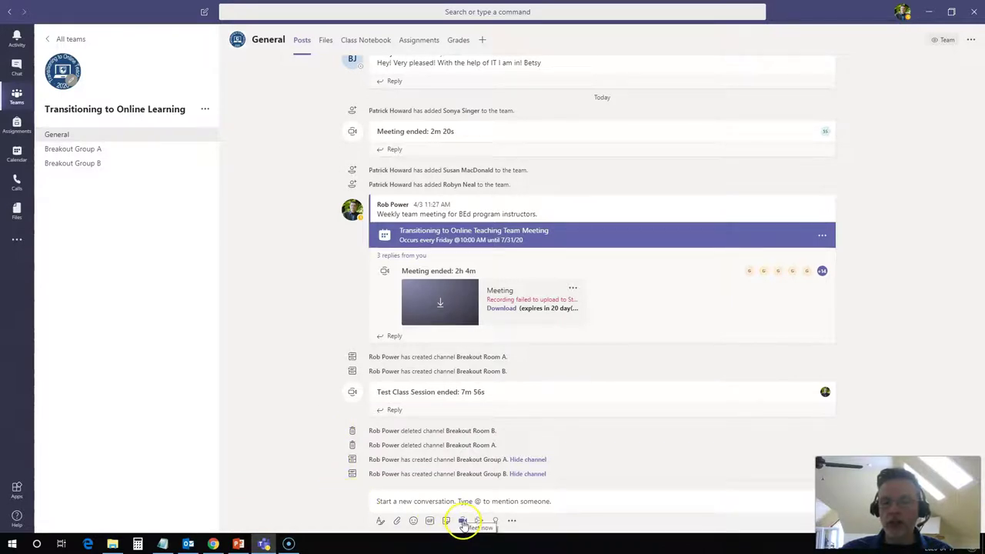
Start a Meet now call in General titled 'Demonstration Meeting (Main Classroom)'
{"action": "left_click", "coordinate": [462, 522]}
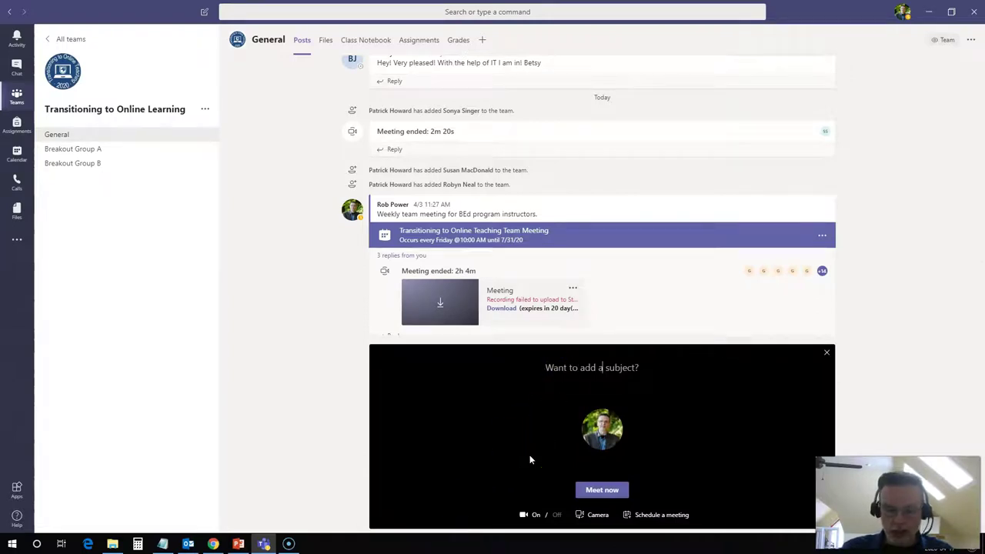
{"action": "type", "text": "Demonstrati"}
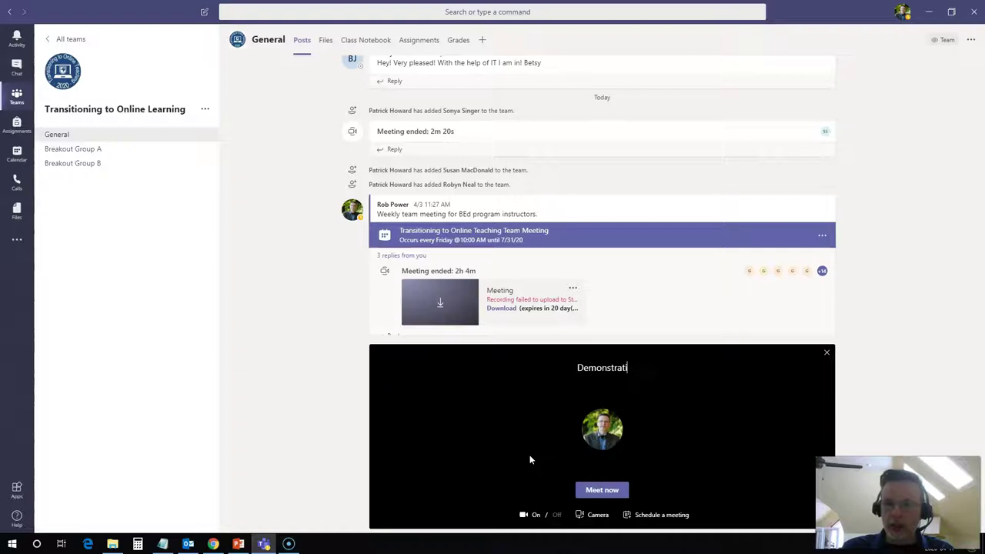
{"action": "type", "text": "on Meeting"}
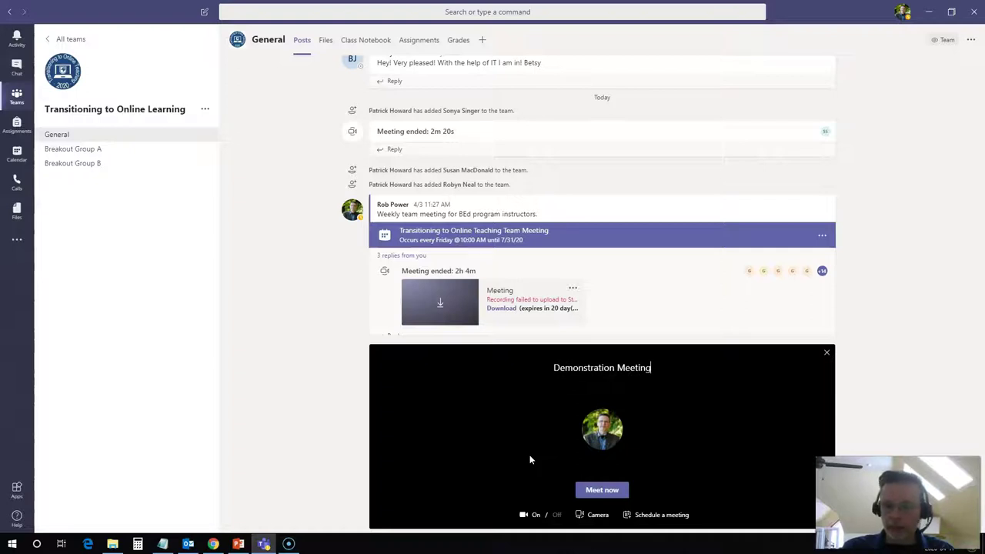
{"action": "type", "text": " (Main Cl"}
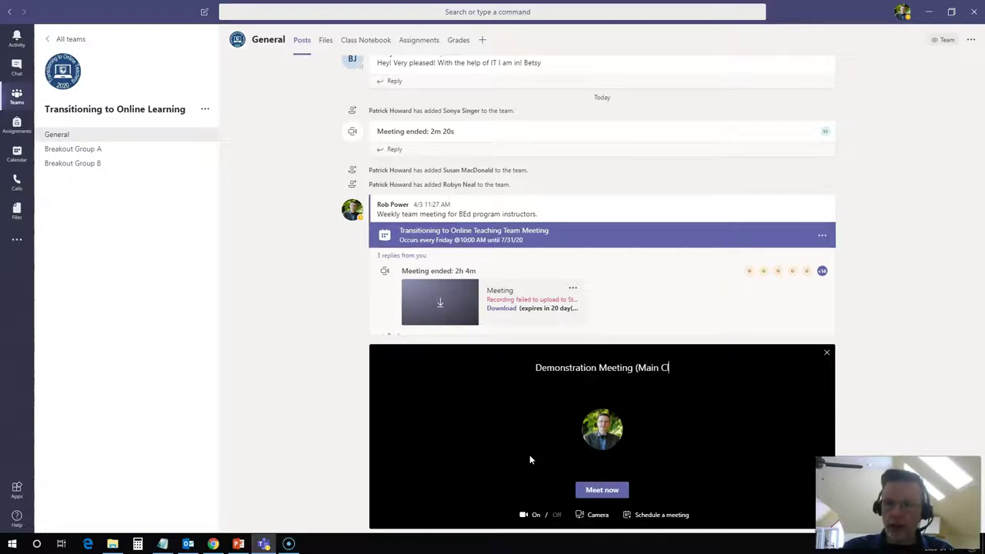
{"action": "type", "text": "assroom)"}
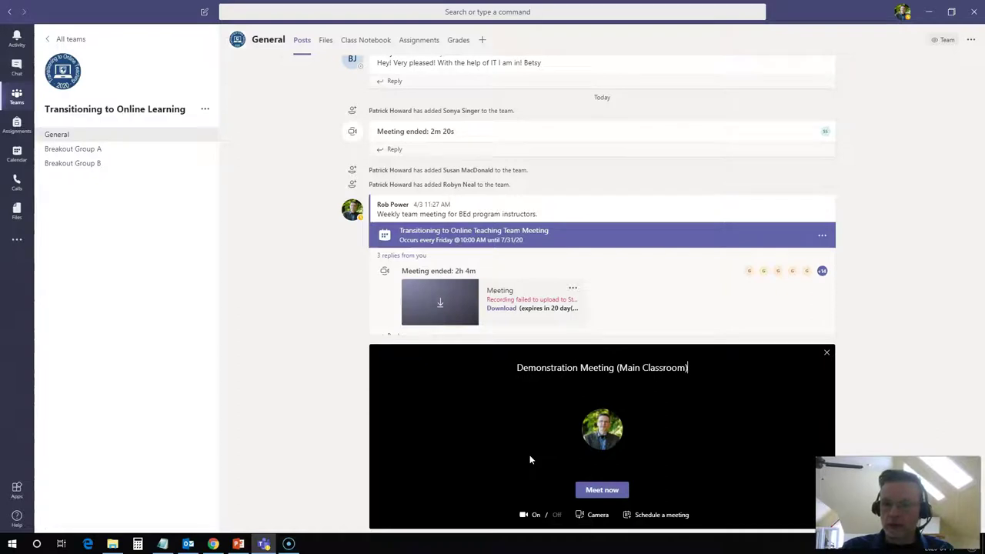
{"action": "left_click", "coordinate": [602, 490]}
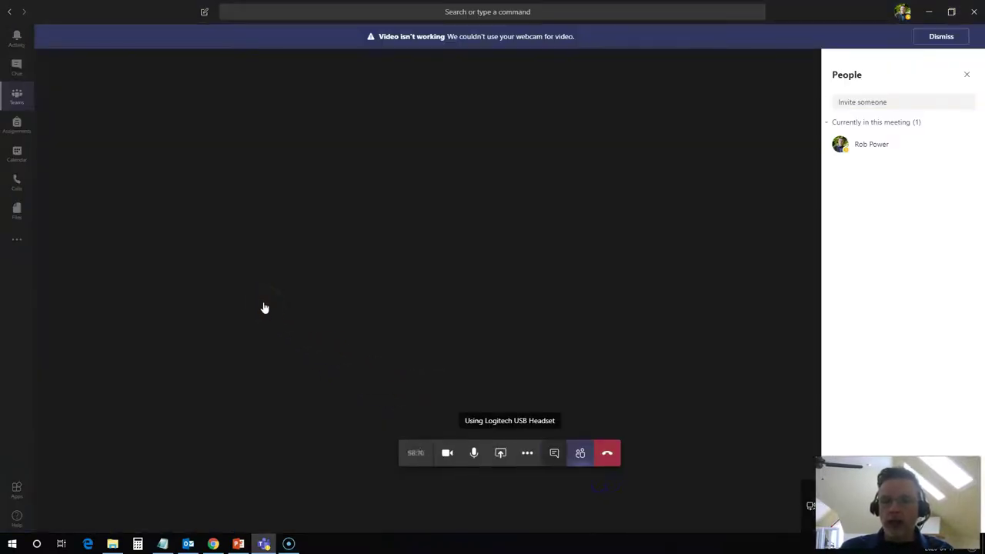
{"action": "left_click", "coordinate": [256, 307]}
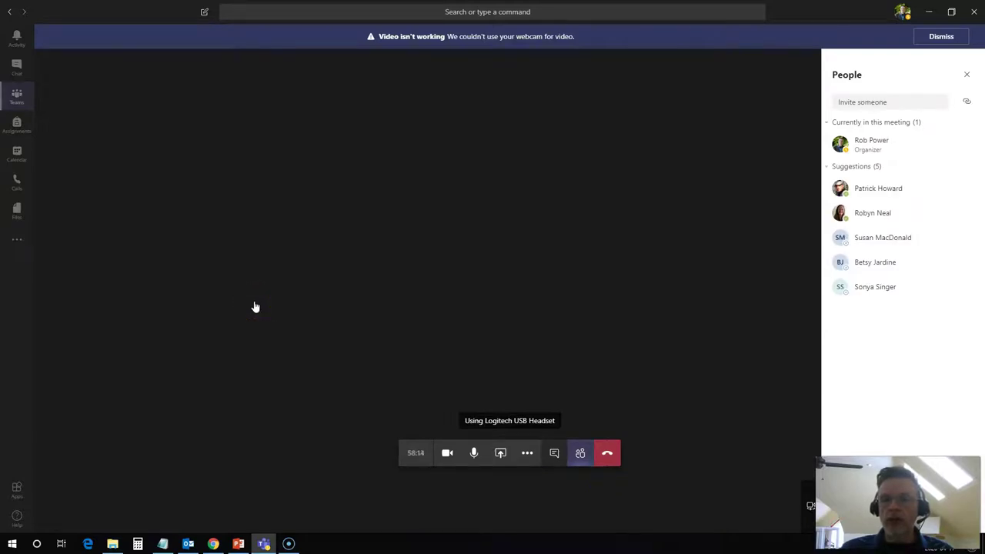
{"action": "left_click", "coordinate": [262, 307]}
{"action": "left_click", "coordinate": [422, 325]}
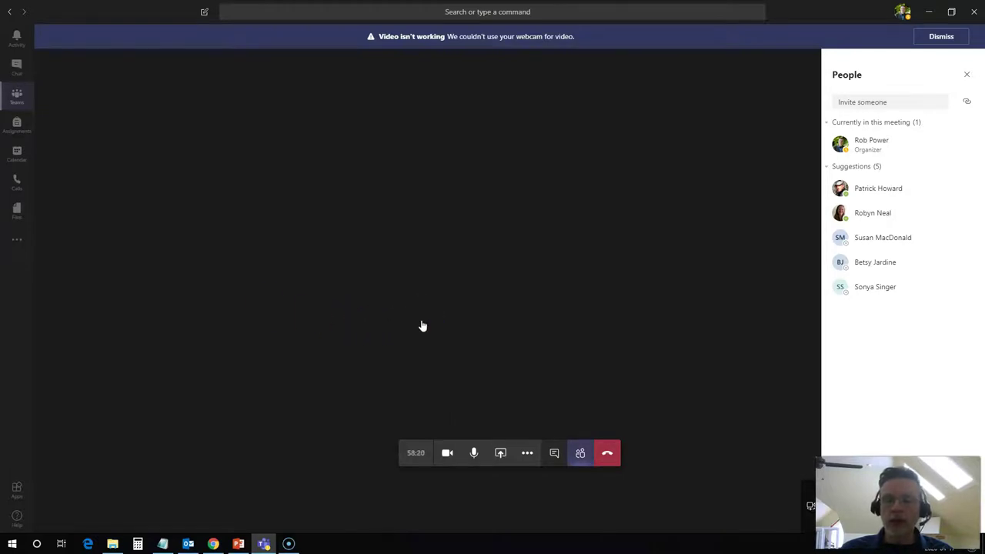
{"action": "mouse_move", "coordinate": [421, 327]}
{"action": "left_mouse_down"}
{"action": "mouse_move", "coordinate": [428, 306]}
{"action": "mouse_move", "coordinate": [459, 306]}
{"action": "left_mouse_up"}
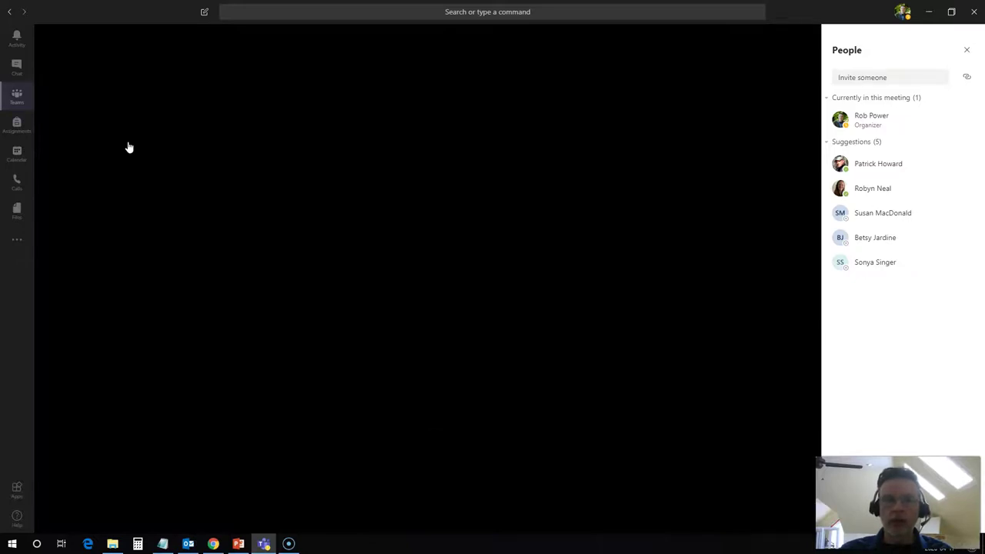
Leave the meeting view for the General channel, keeping the Demonstration Meeting call running
{"action": "left_click", "coordinate": [187, 161]}
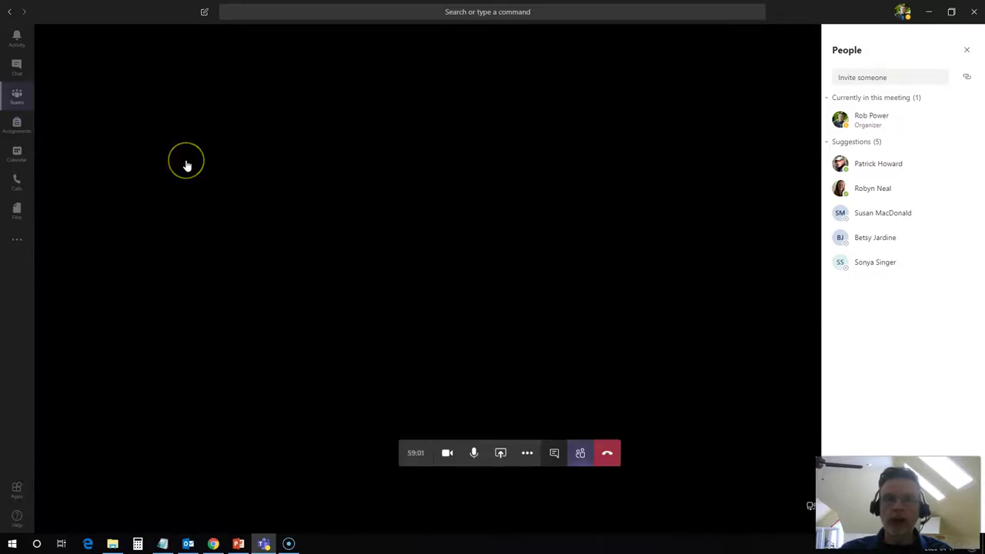
{"action": "left_click", "coordinate": [206, 199]}
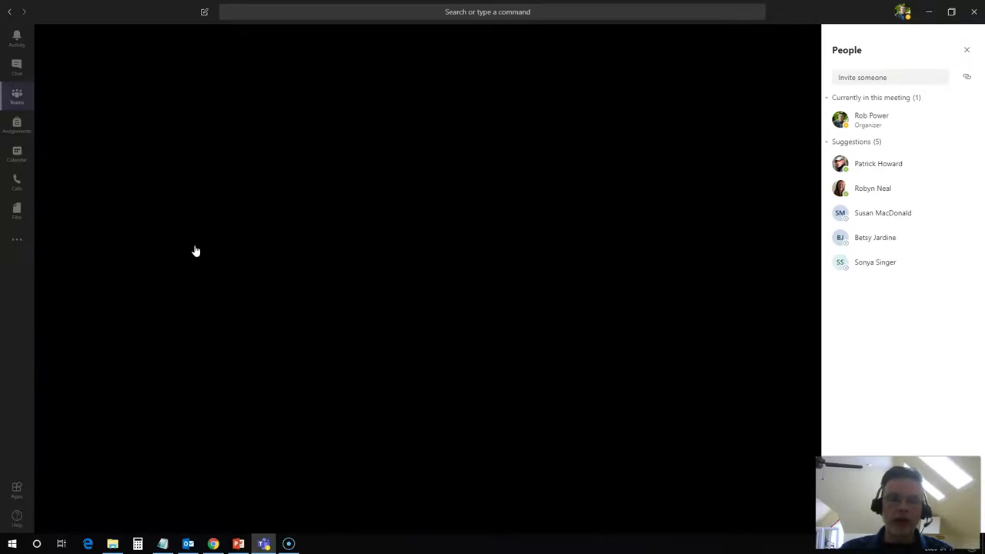
{"action": "mouse_move", "coordinate": [190, 245]}
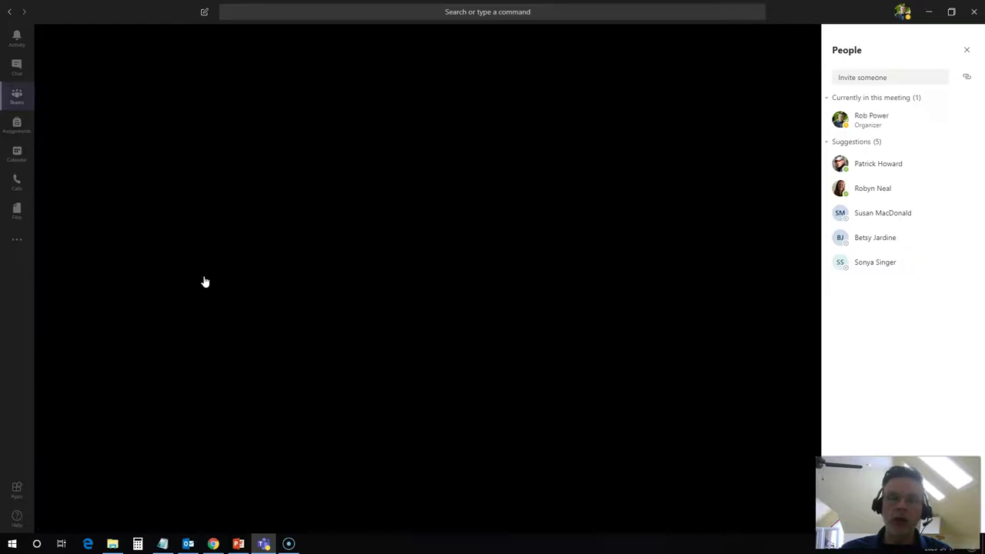
{"action": "left_click", "coordinate": [200, 266]}
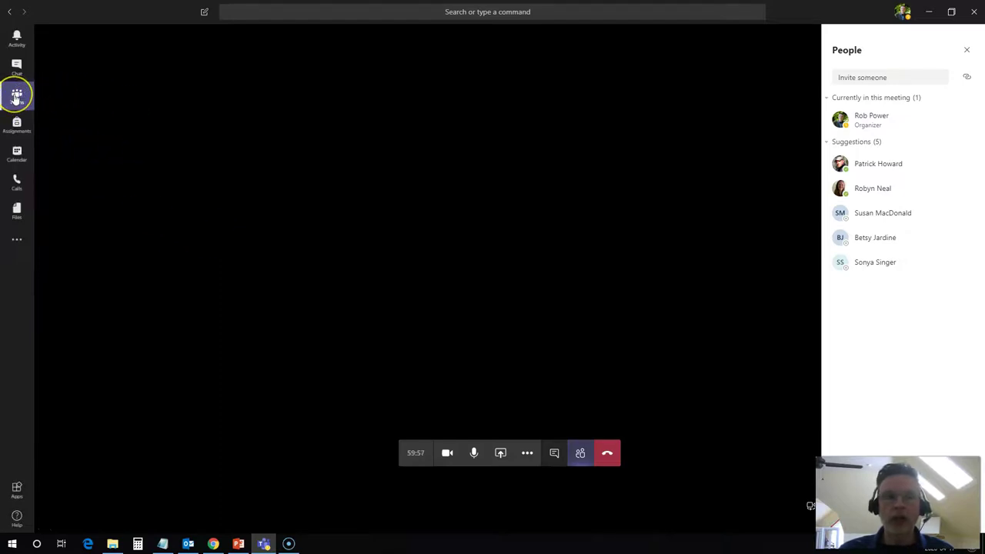
Show Breakout Group A's Posts, switching briefly to General and back
{"action": "left_click", "coordinate": [16, 97]}
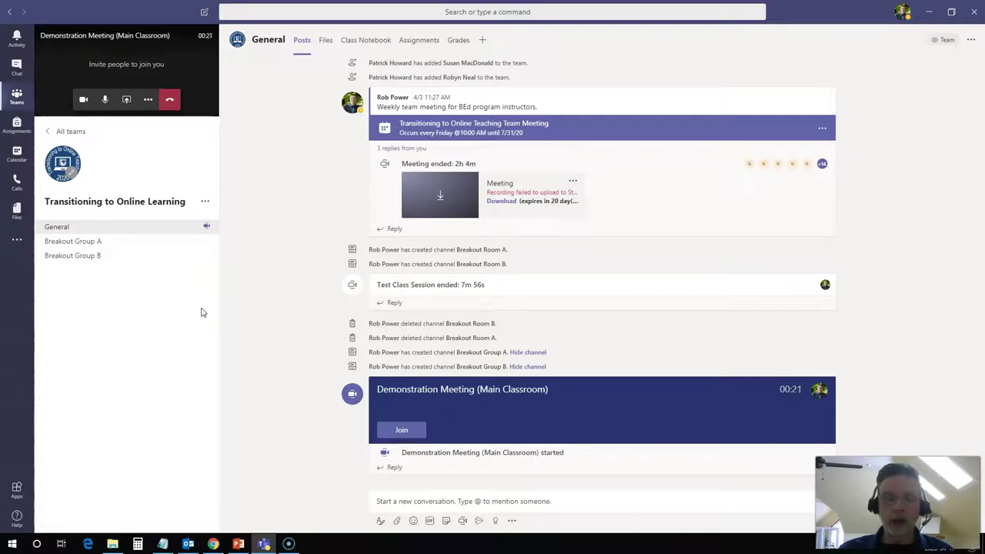
{"action": "left_click", "coordinate": [83, 245]}
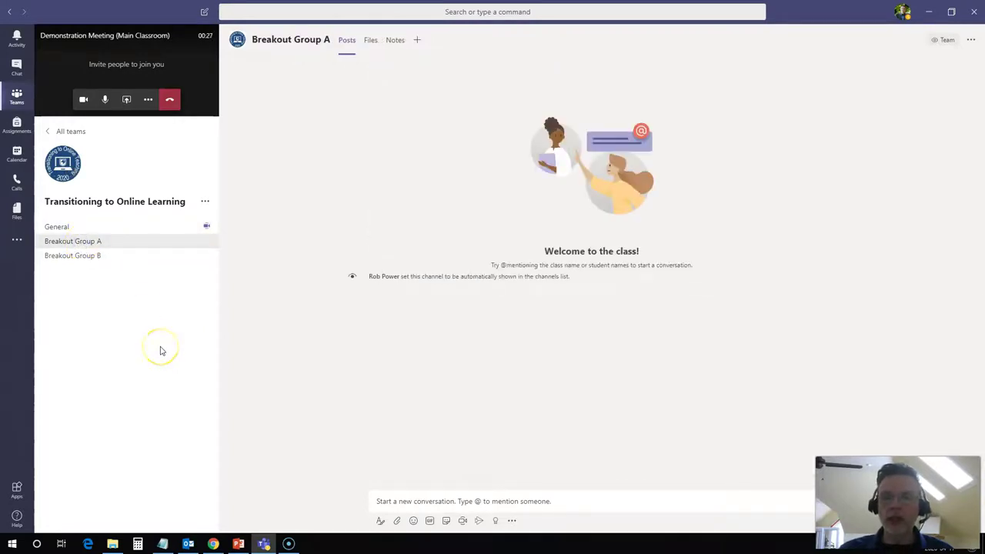
{"action": "left_click", "coordinate": [75, 227]}
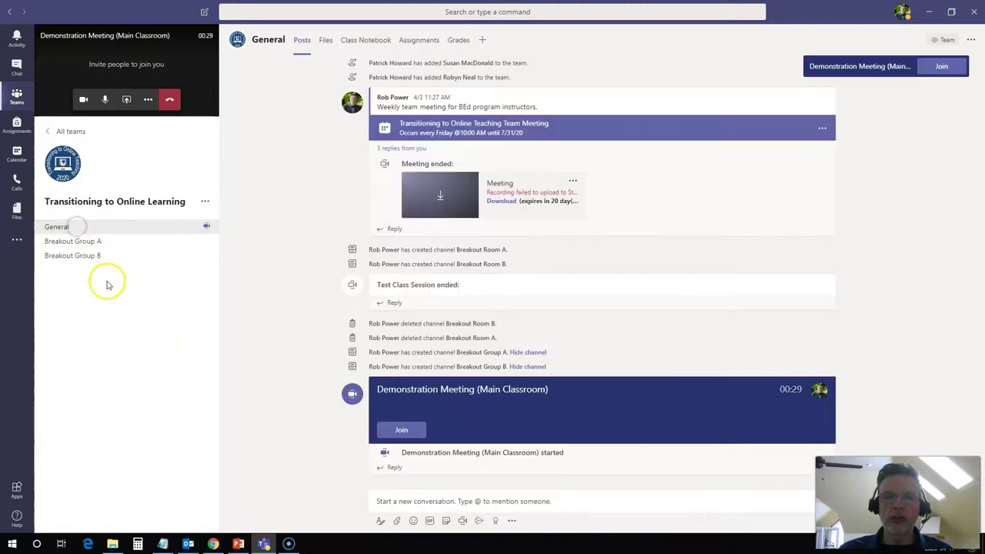
{"action": "left_click", "coordinate": [81, 242]}
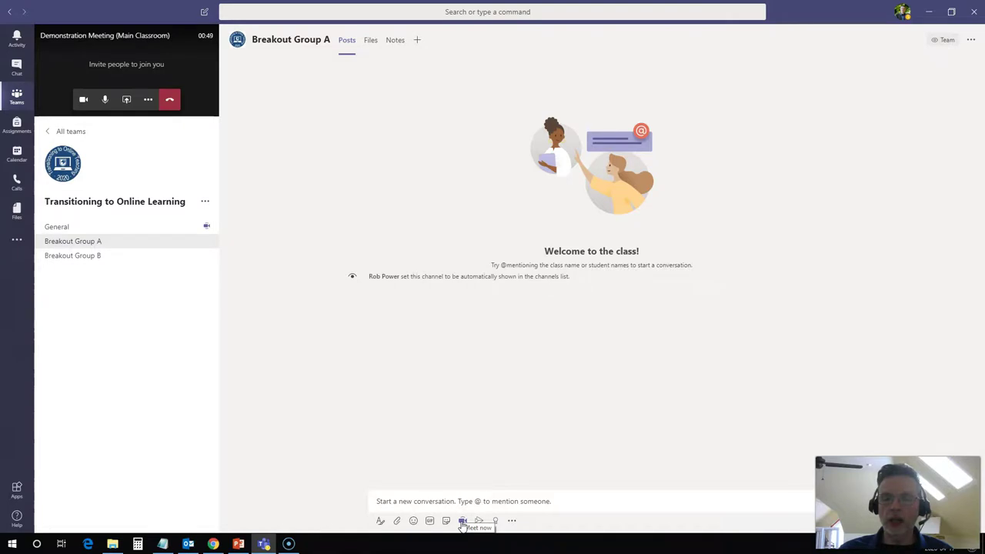
Start a Meet now call titled 'Breakout A' in Breakout Group A, putting the main classroom on hold
{"action": "left_click", "coordinate": [460, 521]}
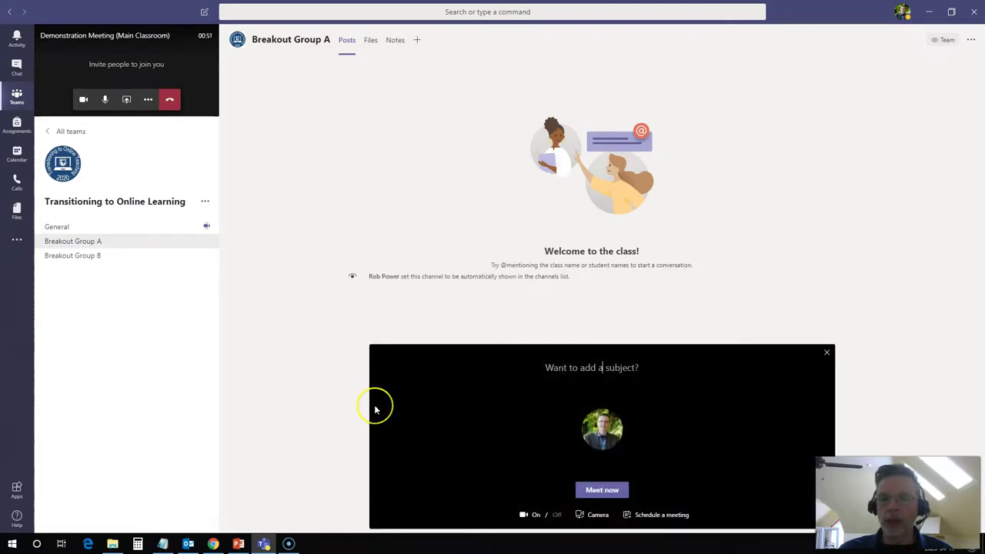
{"action": "type", "text": "Breakout A"}
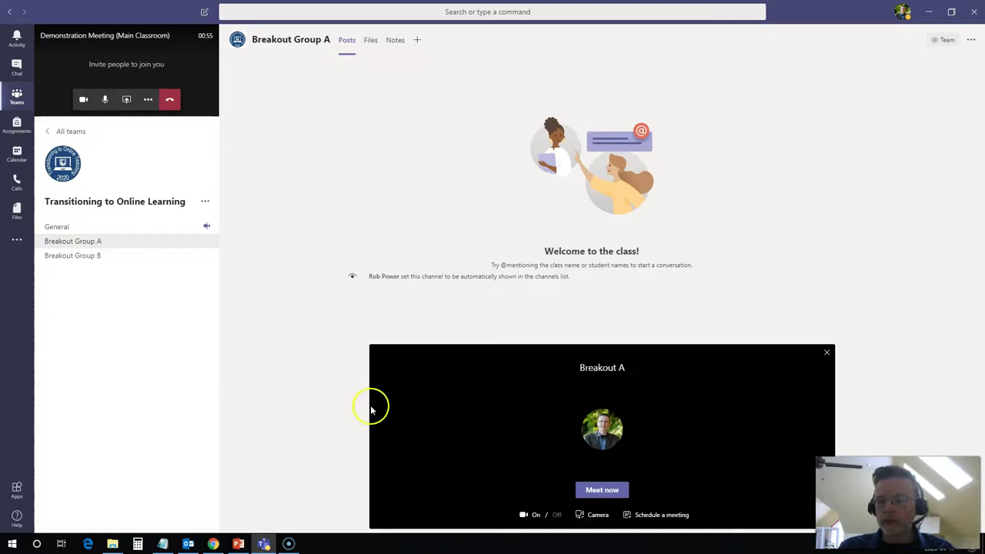
{"action": "left_click", "coordinate": [592, 491]}
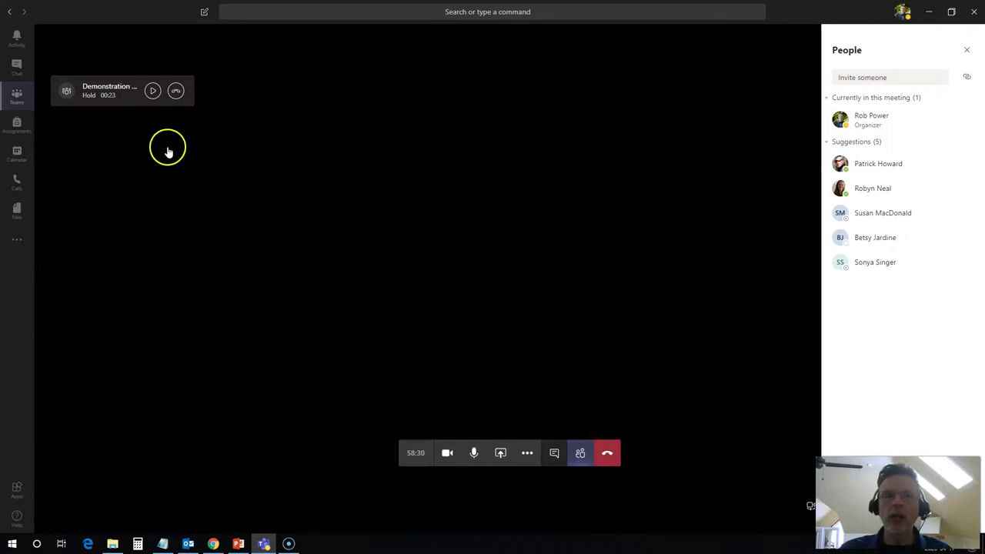
Swap between the main classroom and Breakout A calls with Resume, then return to Breakout Group A's Posts
{"action": "left_click", "coordinate": [152, 92]}
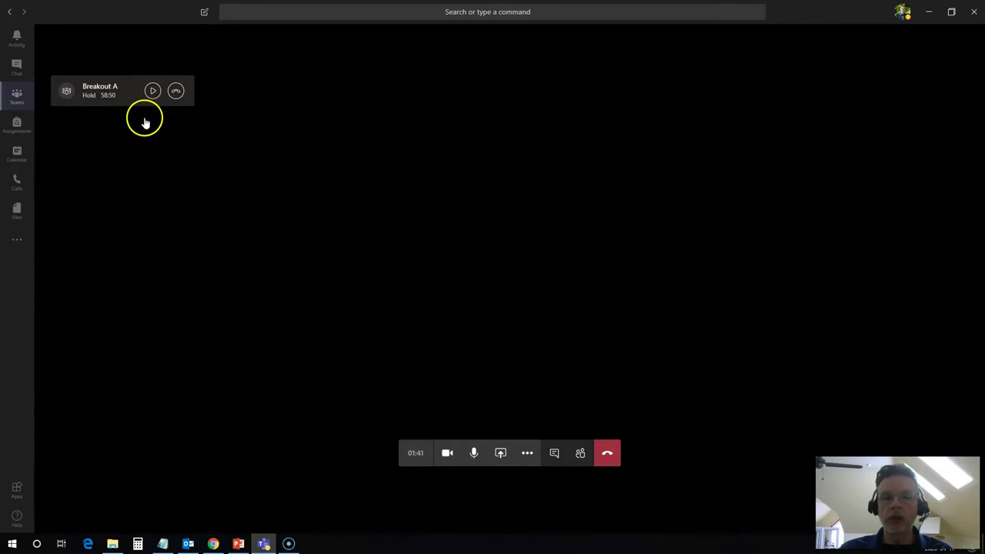
{"action": "left_click", "coordinate": [153, 90]}
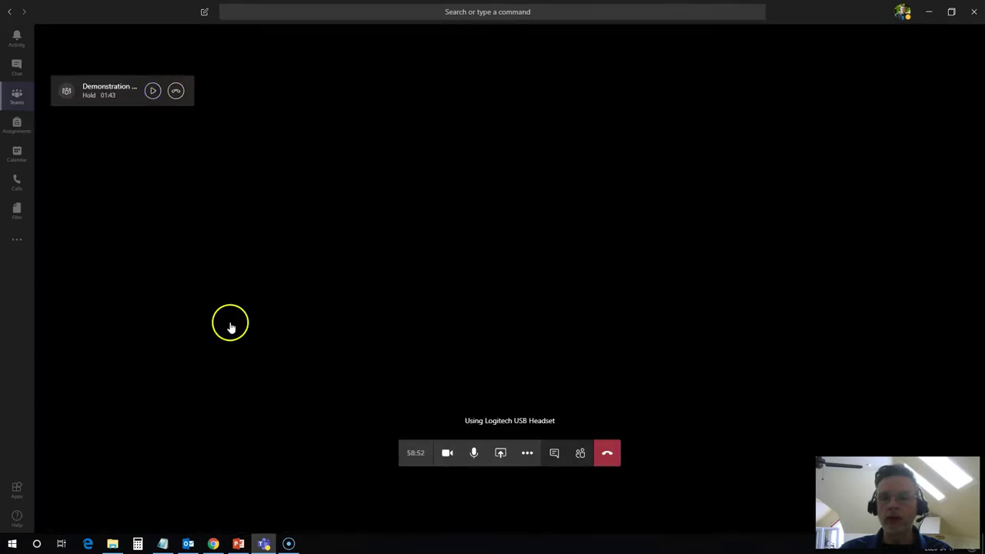
{"action": "left_click", "coordinate": [153, 92]}
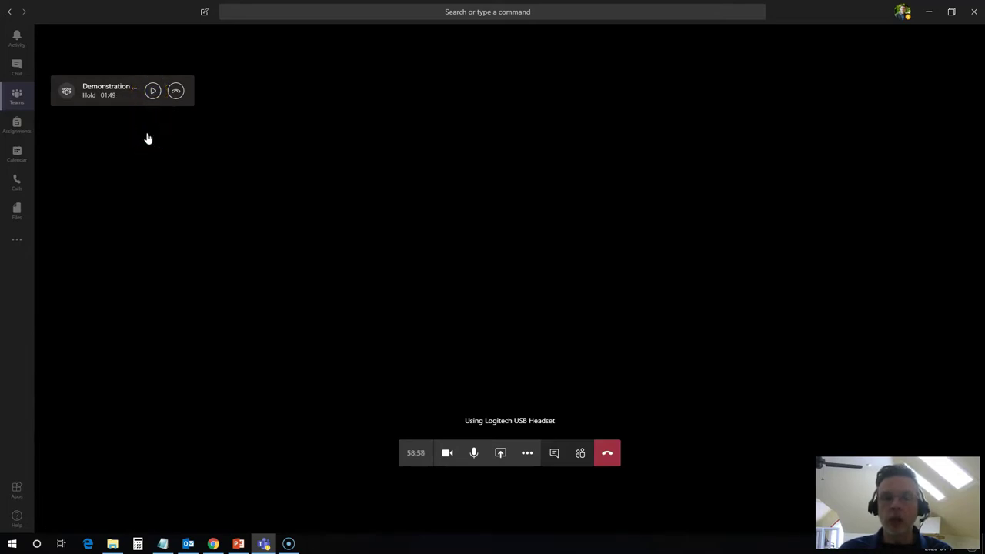
{"action": "left_click", "coordinate": [121, 72]}
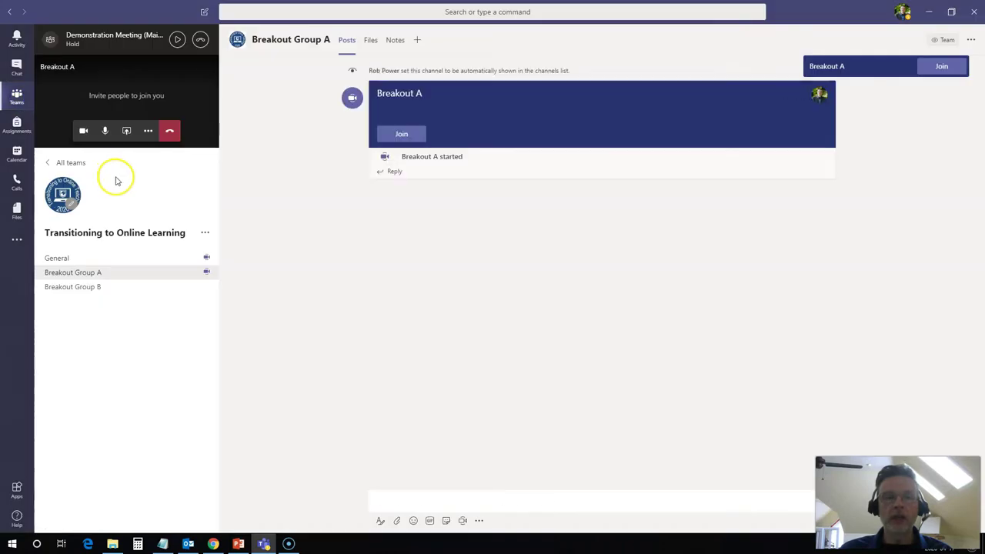
Start a Meet now call from the Breakout Group B channel
{"action": "left_click", "coordinate": [87, 286]}
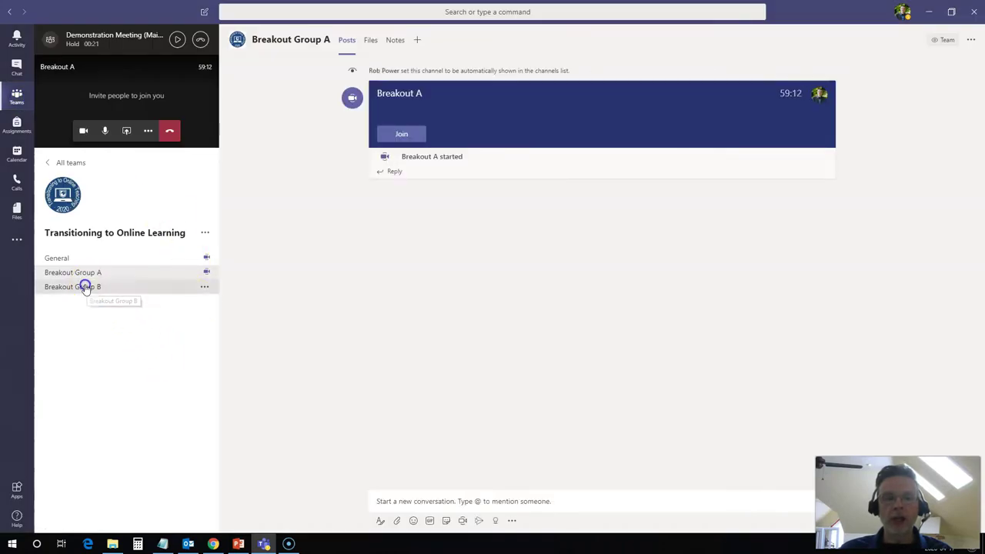
{"action": "left_click", "coordinate": [461, 520]}
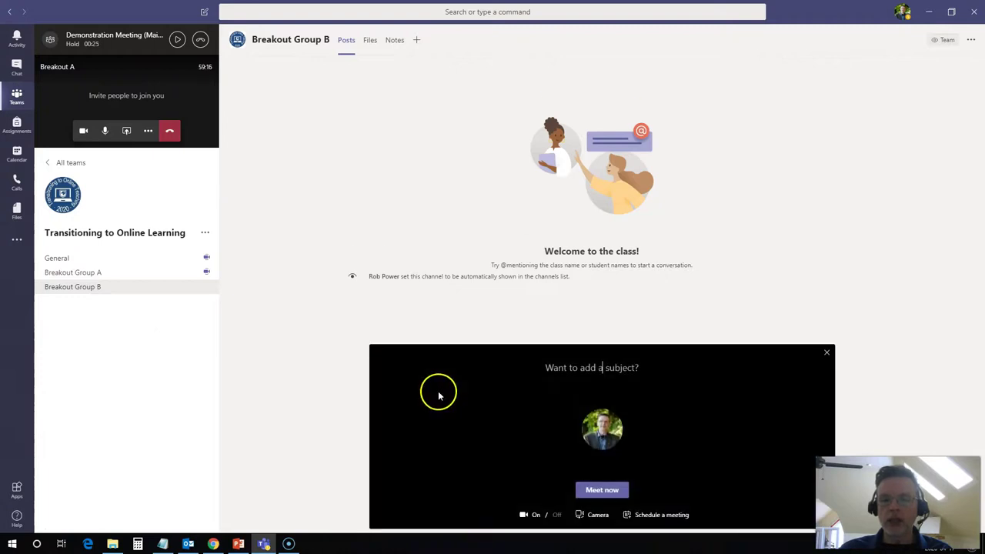
{"action": "left_click", "coordinate": [607, 486]}
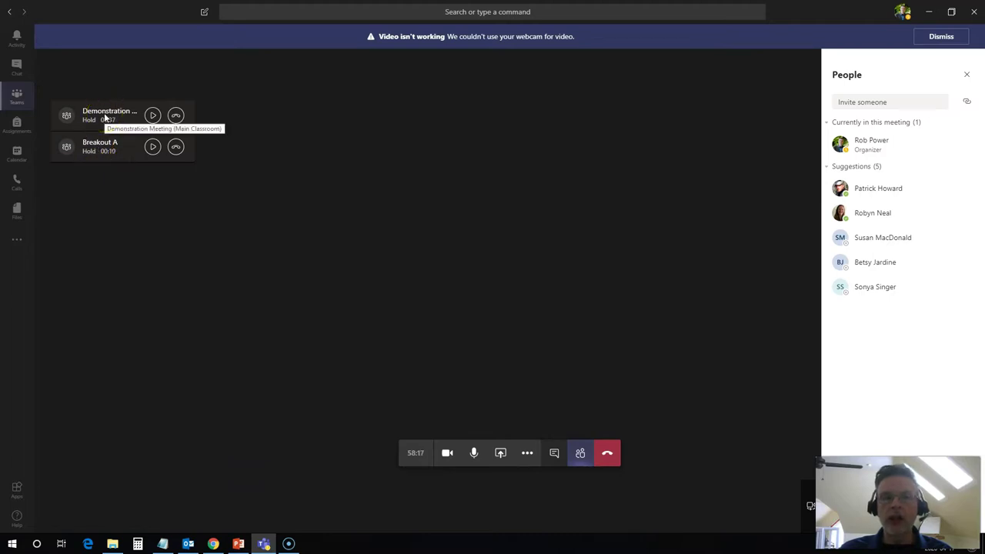
Resume the held Breakout A and main classroom (Demonstration) meetings
{"action": "left_click", "coordinate": [152, 147]}
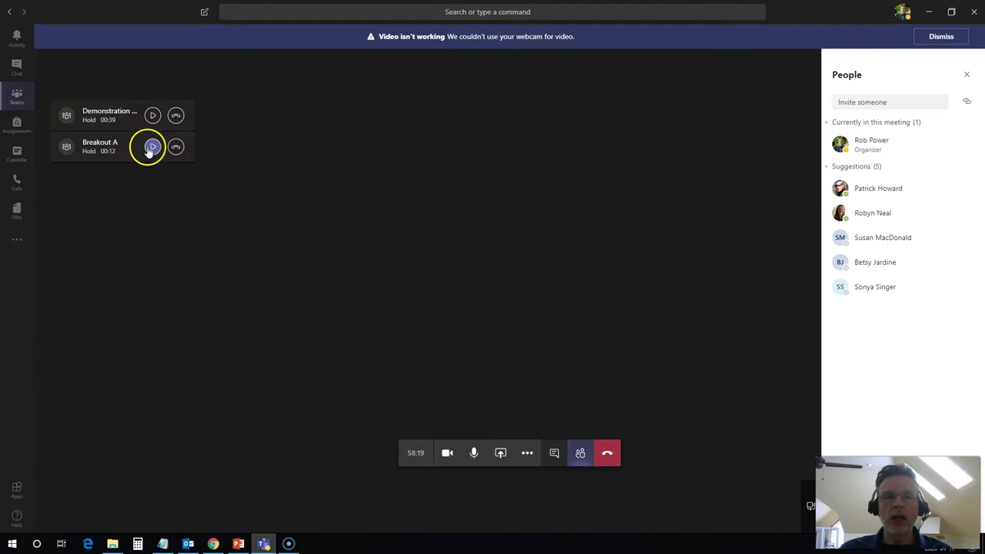
{"action": "left_click", "coordinate": [152, 91]}
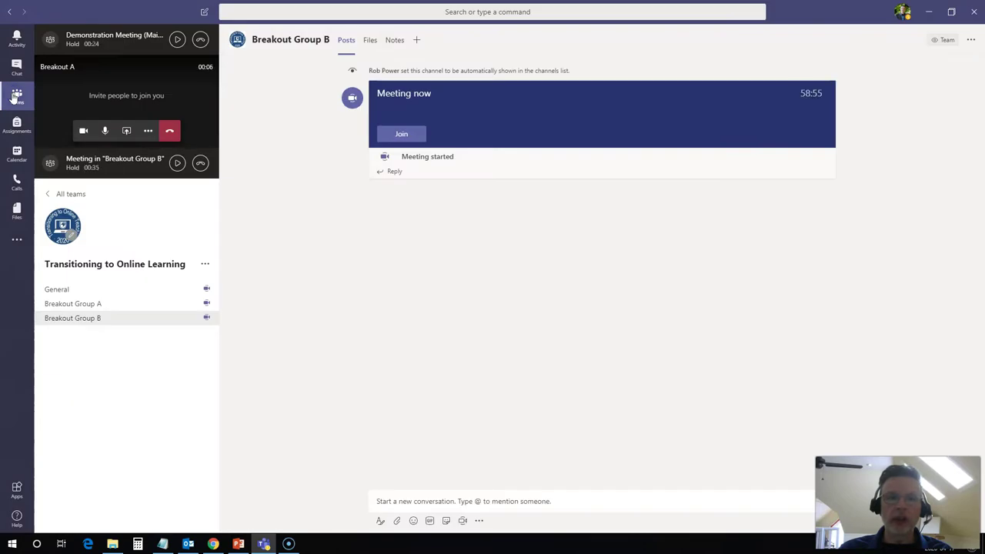
Show the Files tab of the Breakout Group A channel
{"action": "left_click", "coordinate": [84, 305]}
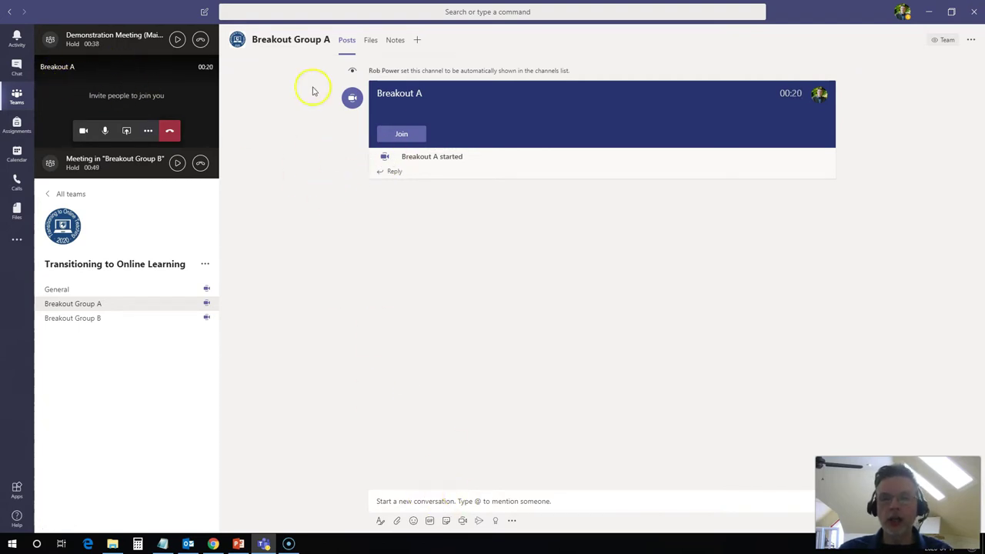
{"action": "left_click", "coordinate": [370, 42]}
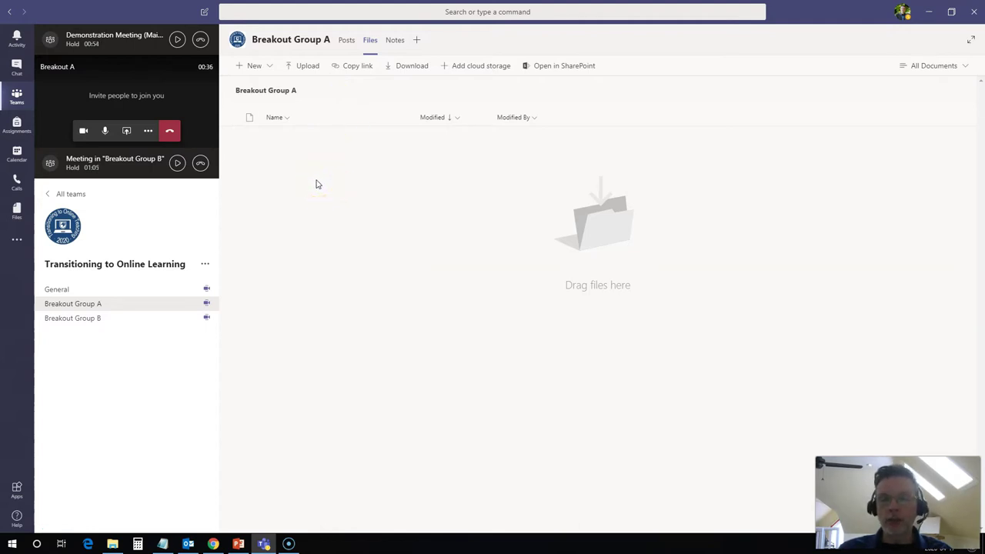
Upload 'EDUC5103 - Lit Review Paper eBook Template' from the computer into Breakout Group A's files
{"action": "left_click", "coordinate": [334, 193]}
{"action": "left_click", "coordinate": [302, 65]}
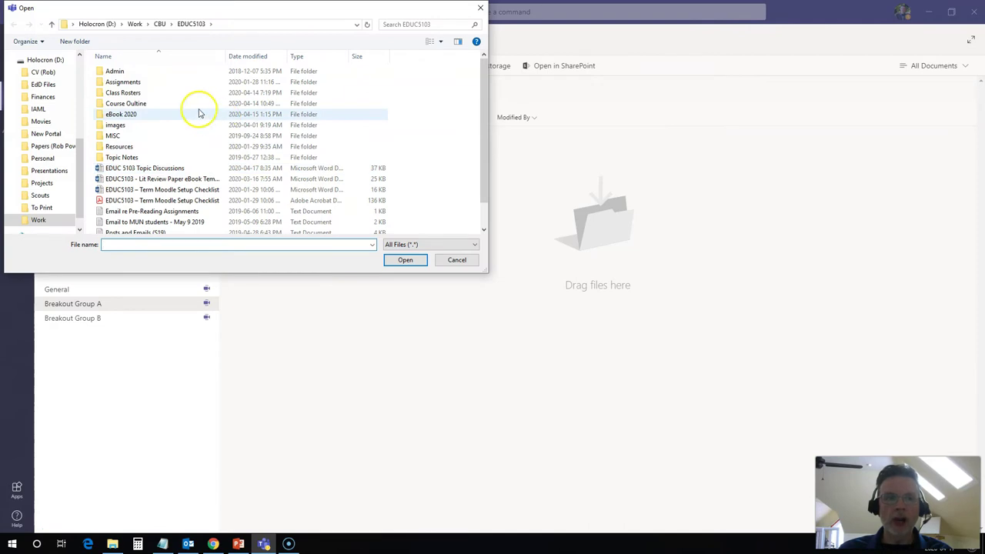
{"action": "left_click", "coordinate": [162, 178]}
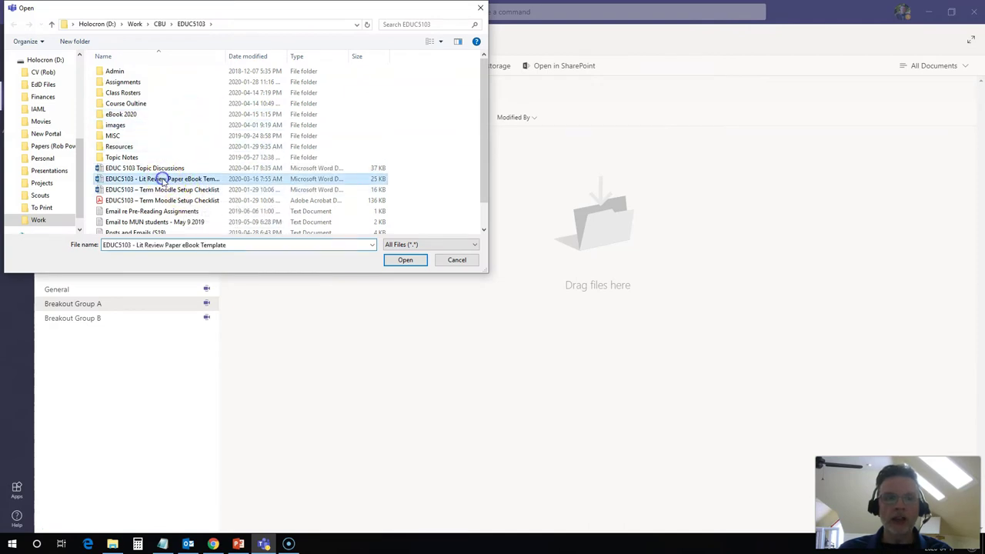
{"action": "left_click", "coordinate": [401, 262]}
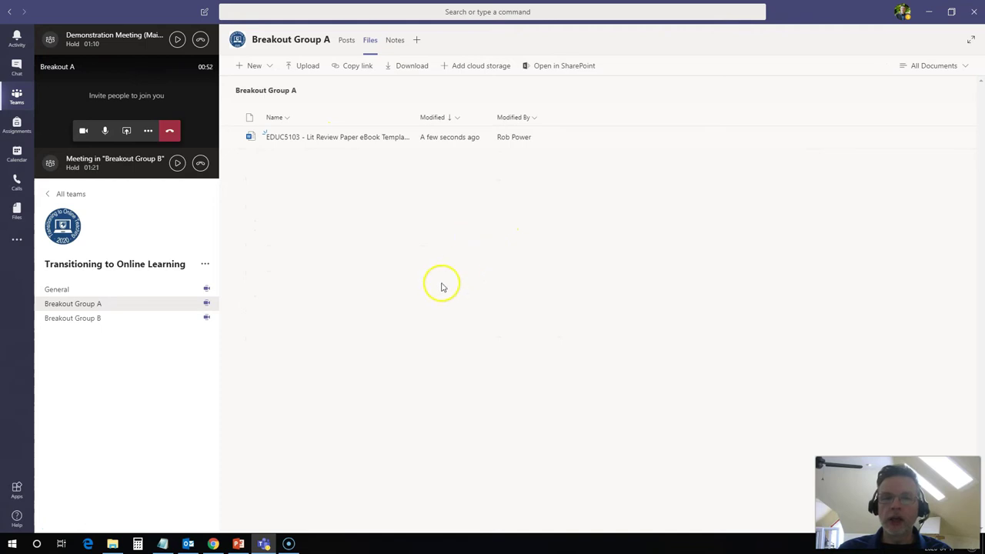
Open the EDUC5103 template in Word for the web and place the cursor in Paper Title
{"action": "left_click", "coordinate": [341, 137]}
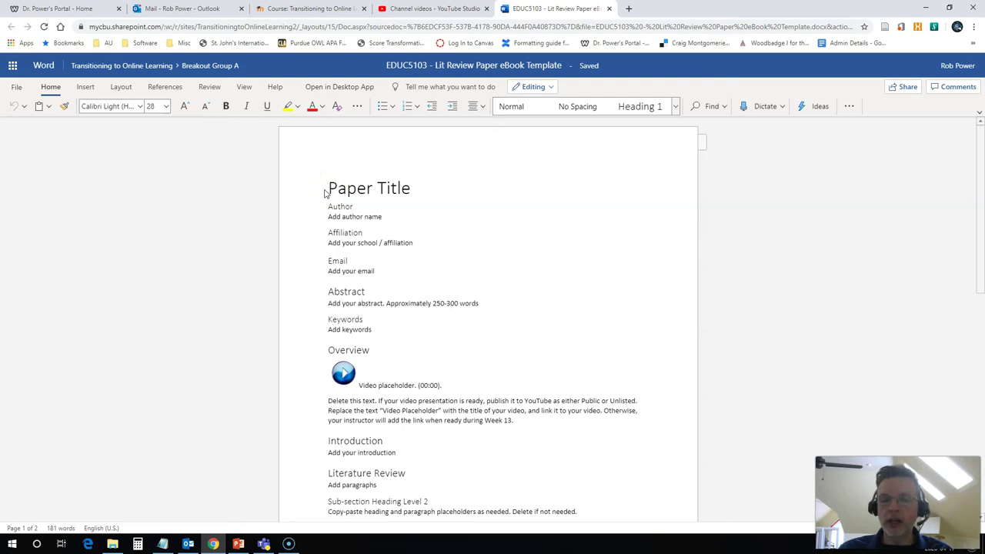
{"action": "left_click", "coordinate": [338, 188]}
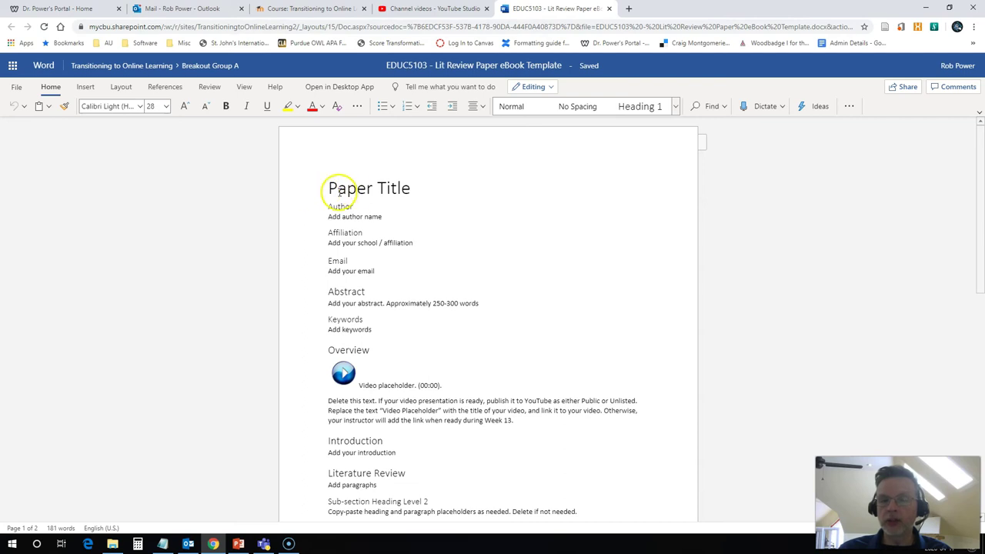
{"action": "scroll", "coordinate": [396, 315], "scroll_direction": "down", "scroll_amount": 4}
{"action": "scroll", "coordinate": [395, 314], "scroll_direction": "up", "scroll_amount": 4}
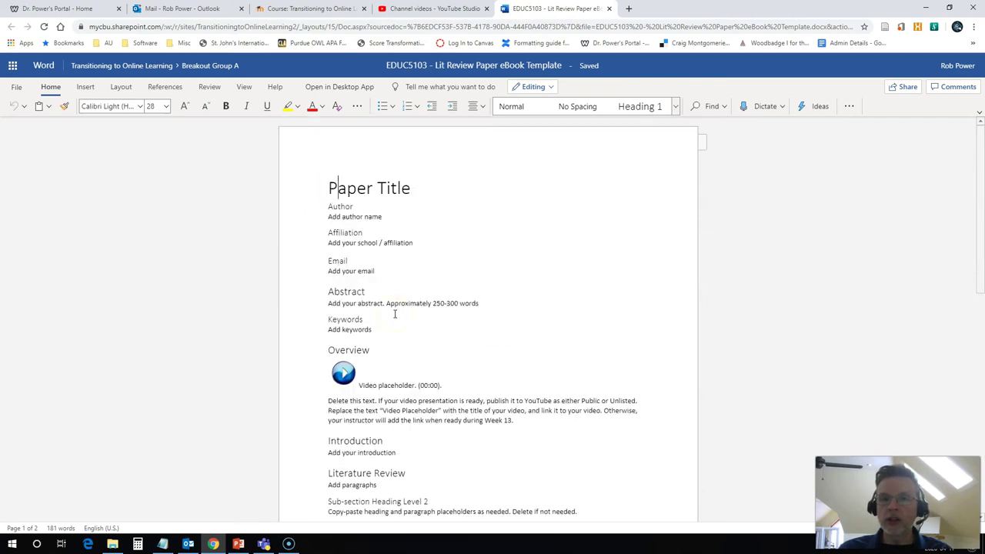